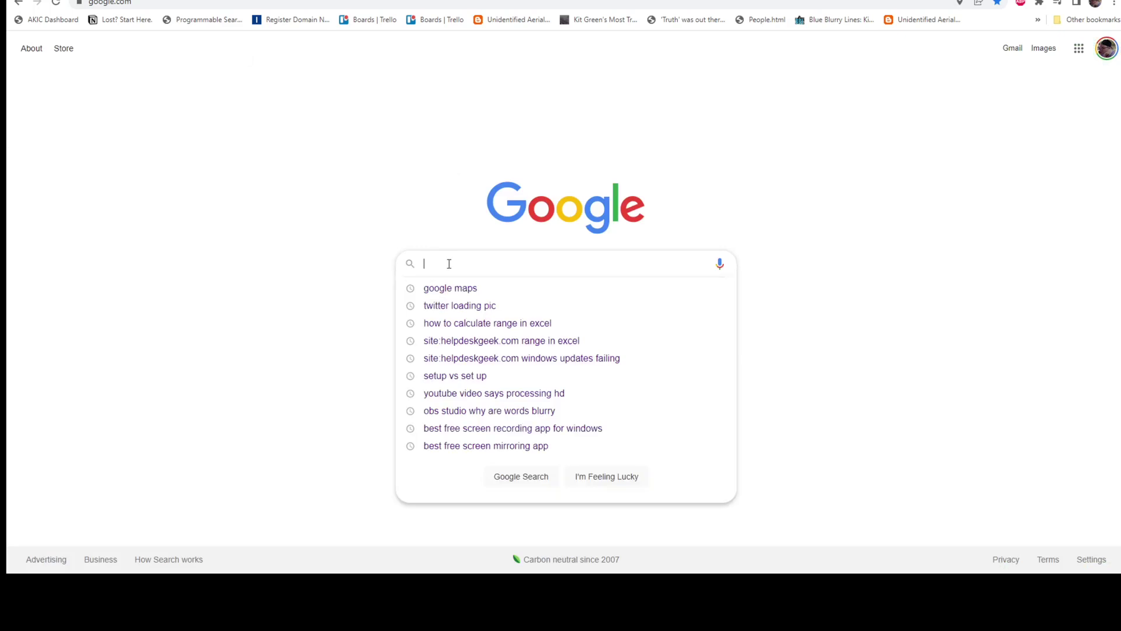
Step: Search the web for "google maps" and open the Google Maps site from the results
type("ogle maps")
key("Return")
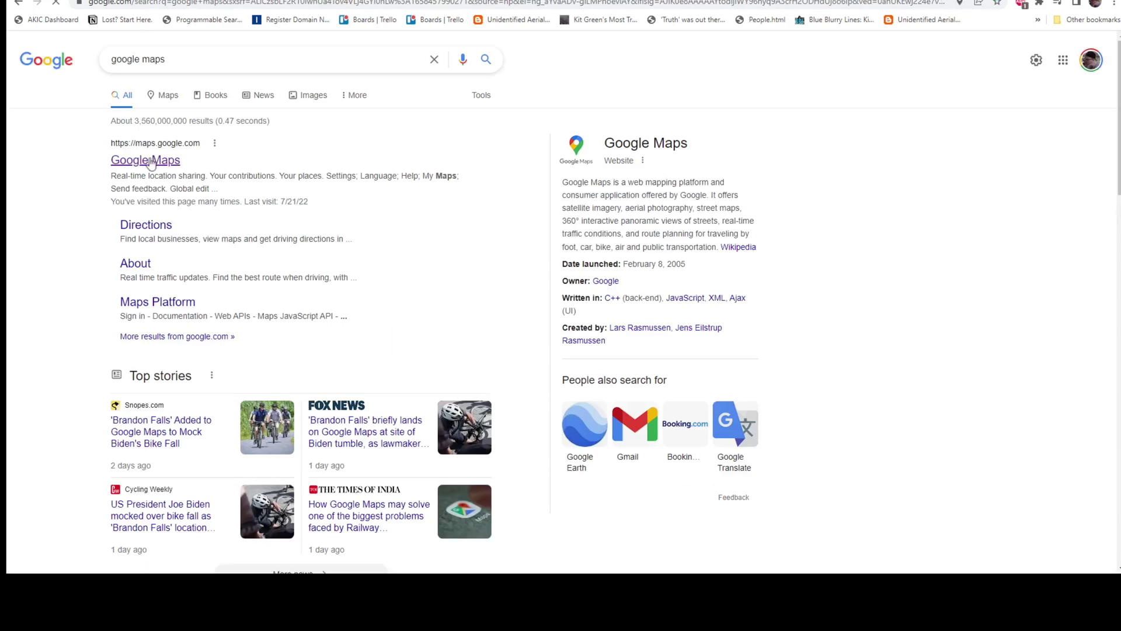
left_click(151, 161)
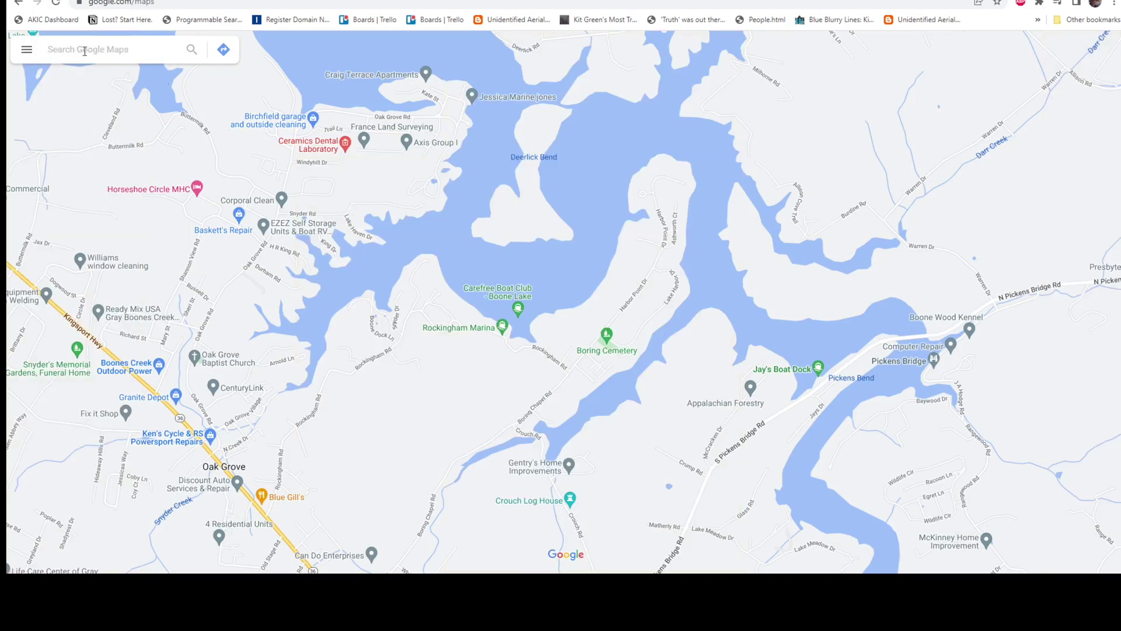
Step: Find Timberlake Campground on Conleys Creek Road in Whittier on the map
type("timberlake campground")
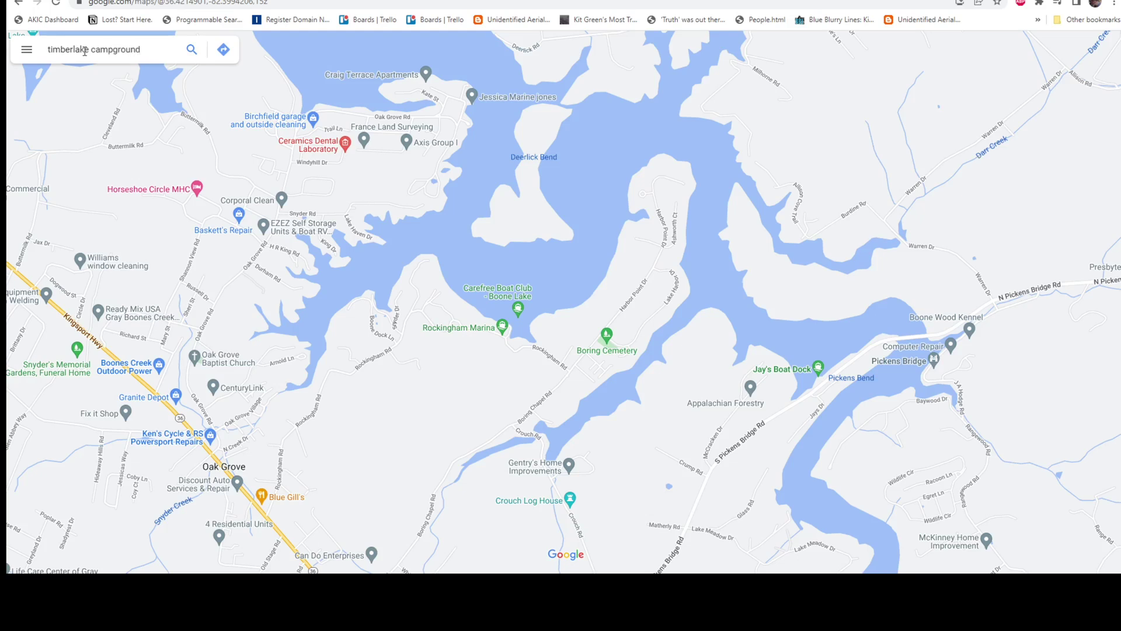
left_click(85, 52)
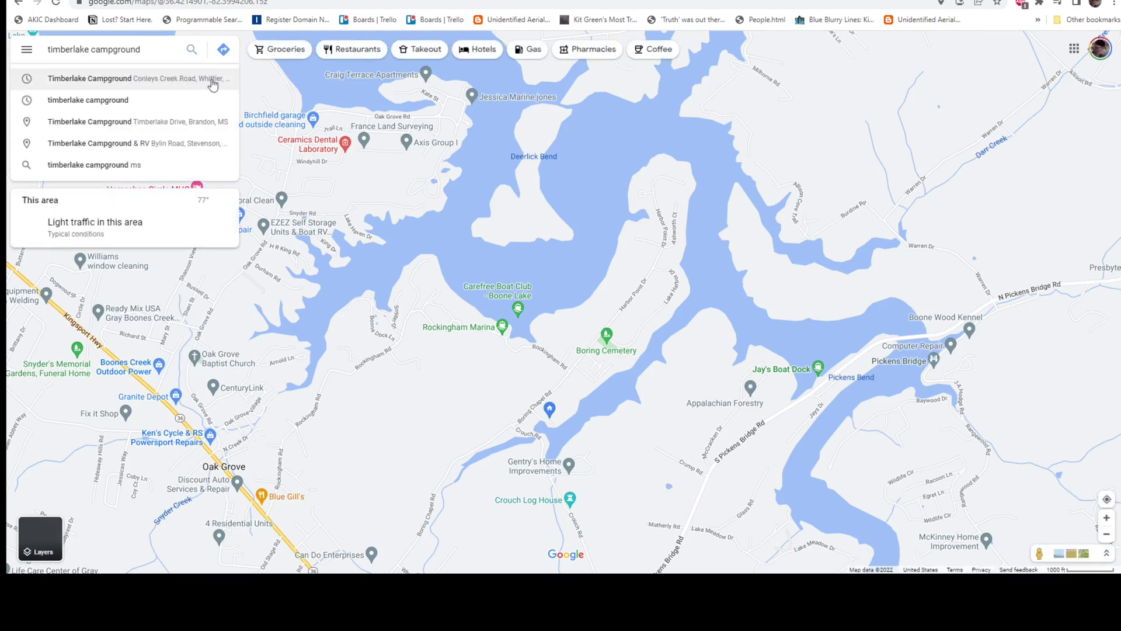
left_click(150, 83)
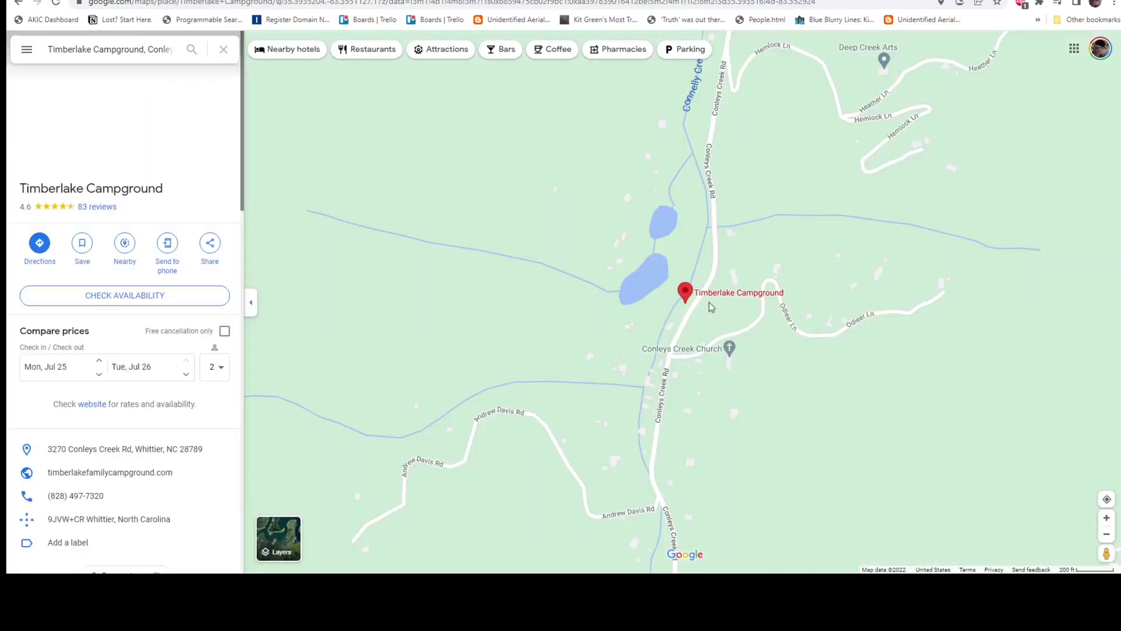
Step: Search for "trailhead" across the wider area around Timberlake Campground, including Cherokee and Bryson City
left_click(1107, 534)
left_click(1106, 534)
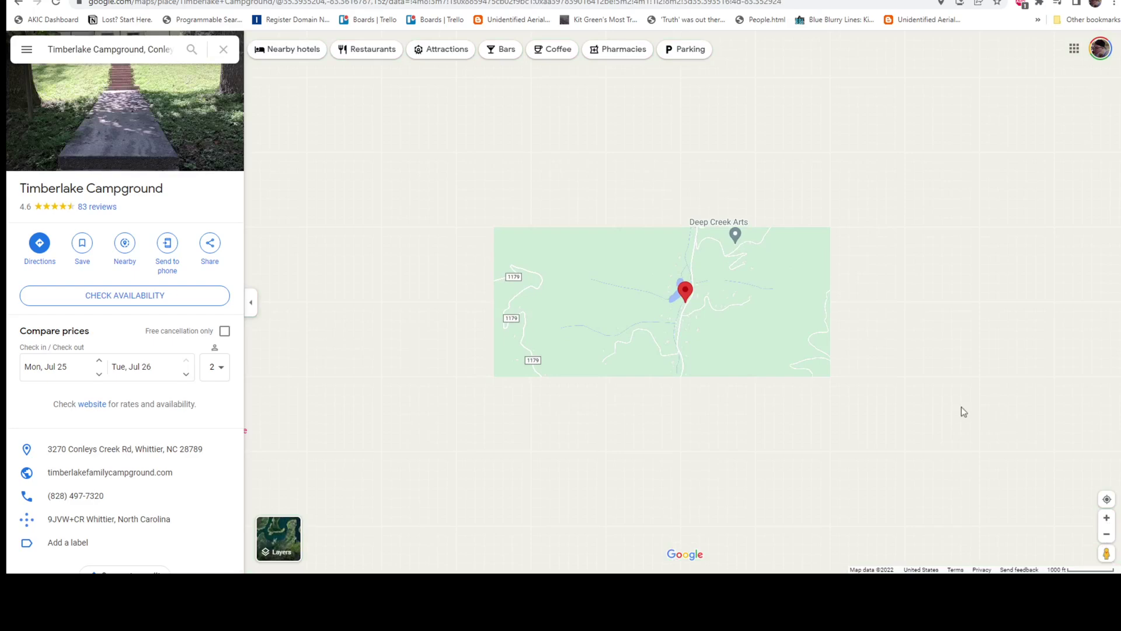
left_click(1107, 536)
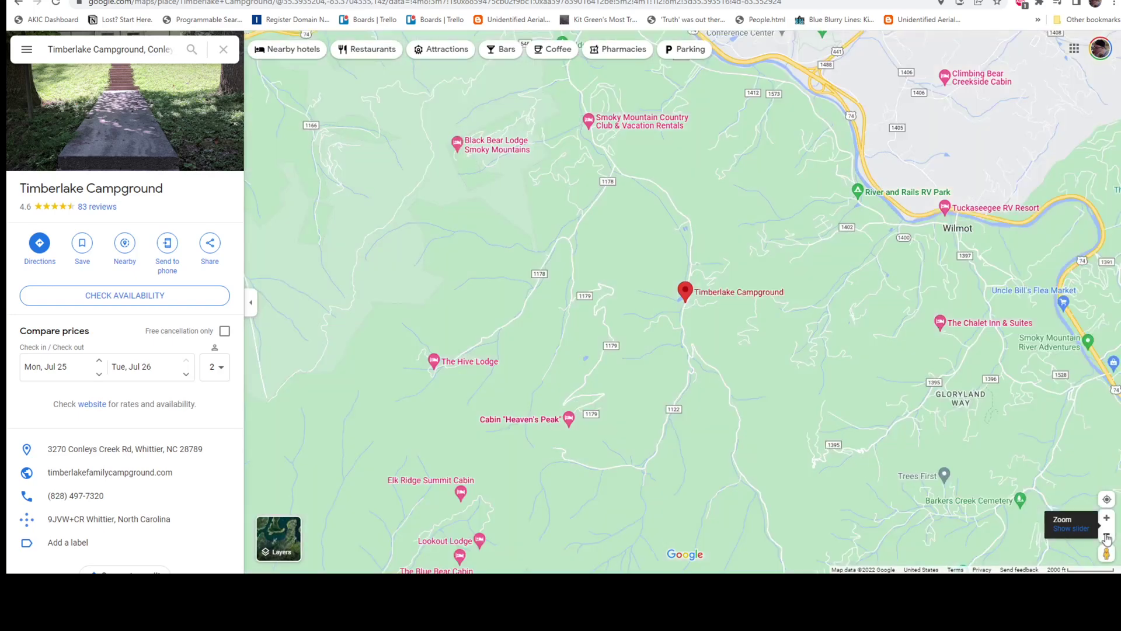
left_click(1107, 537)
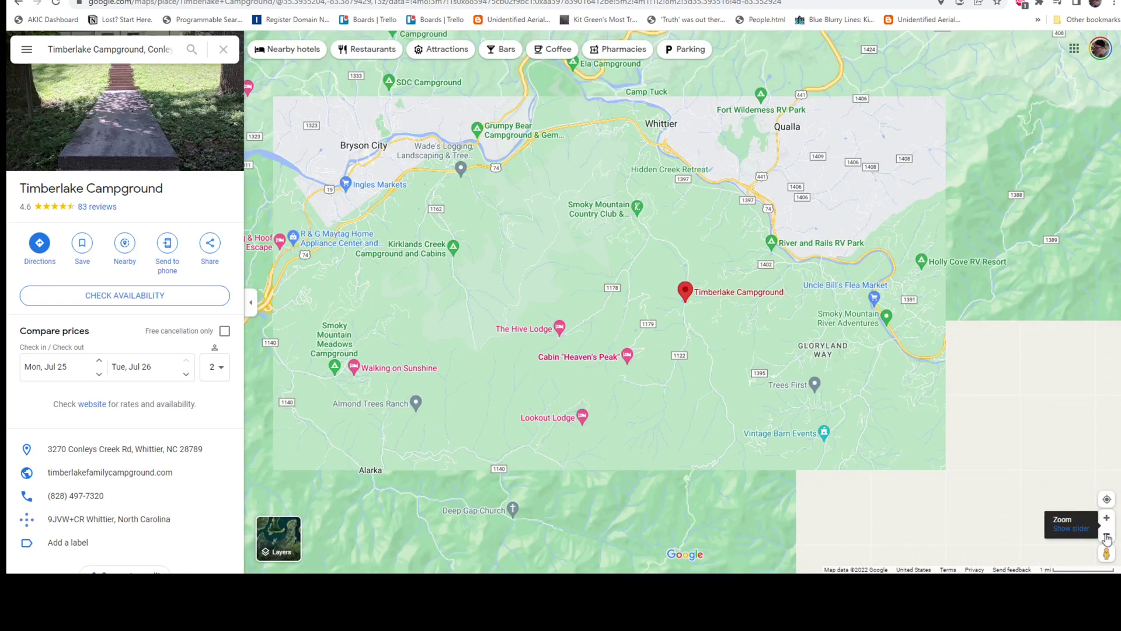
left_click(1107, 537)
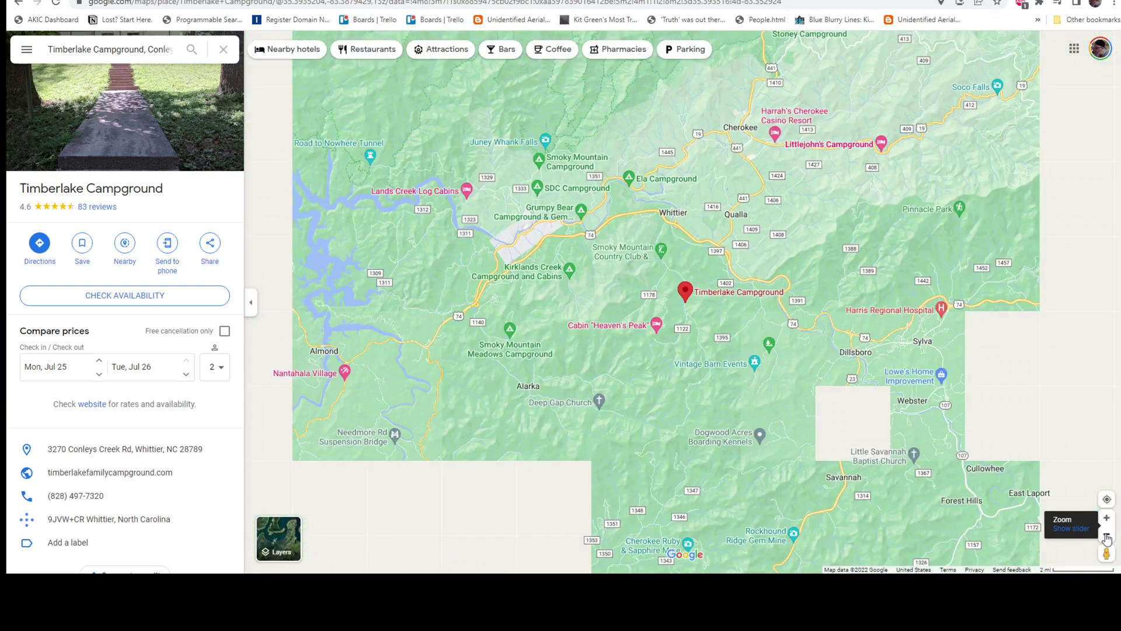
left_click_drag(804, 215, 809, 329)
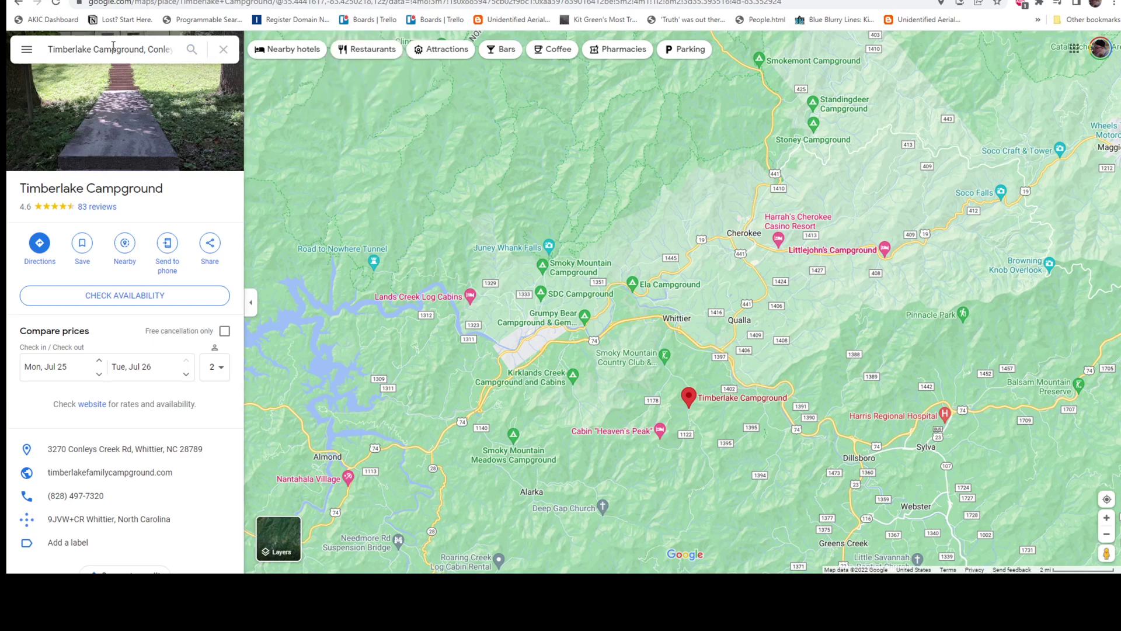
left_click(113, 48)
triple_click(113, 48)
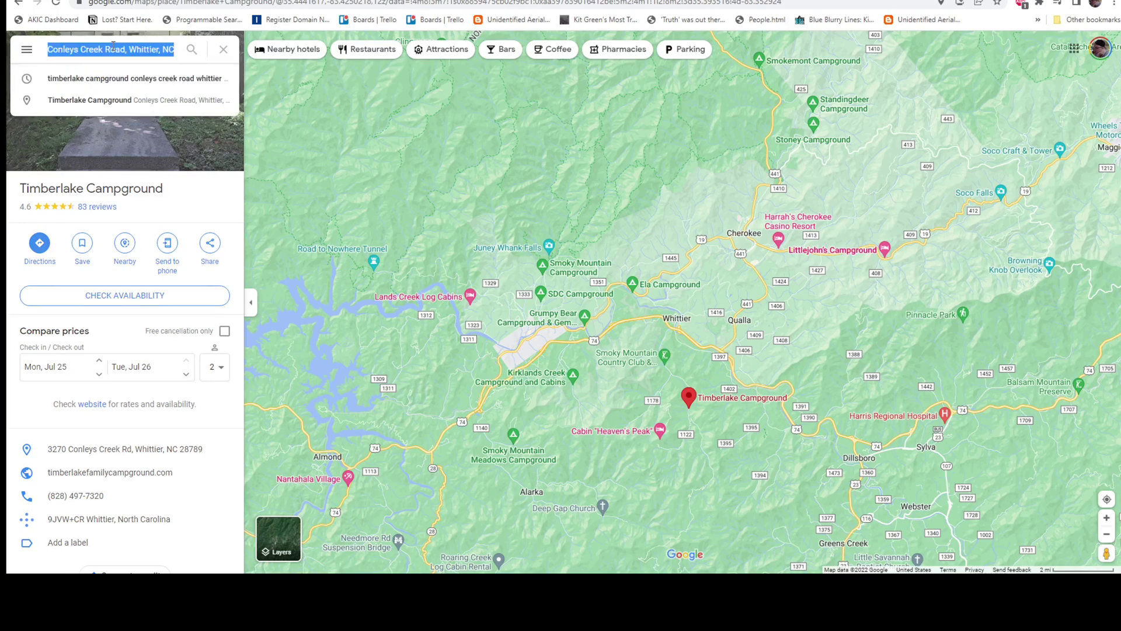
type("trailhead")
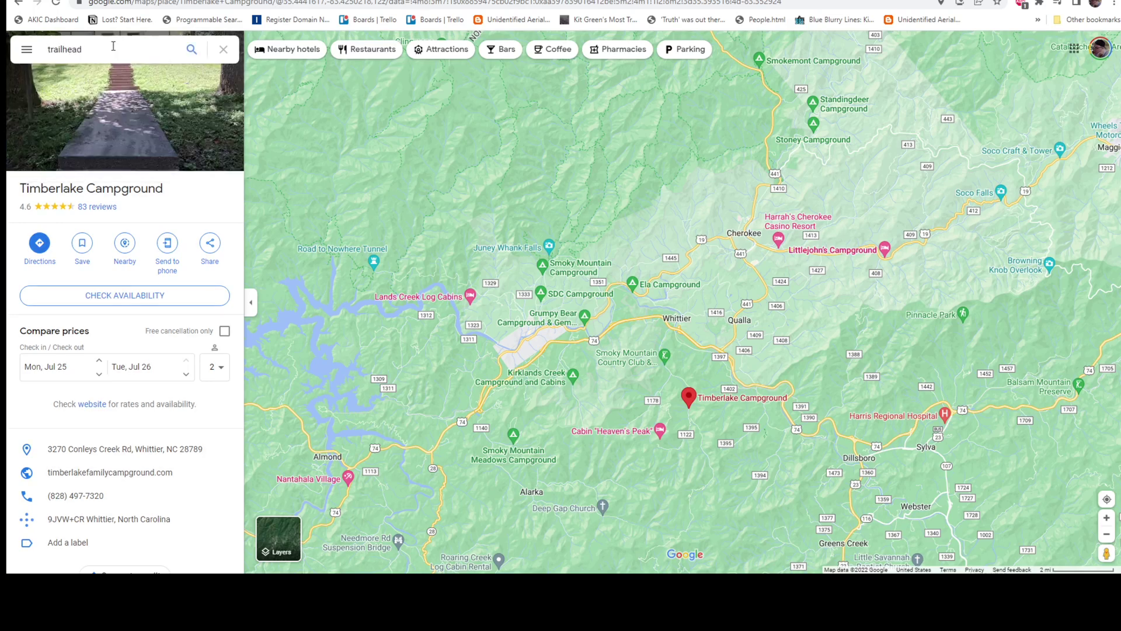
key("Return")
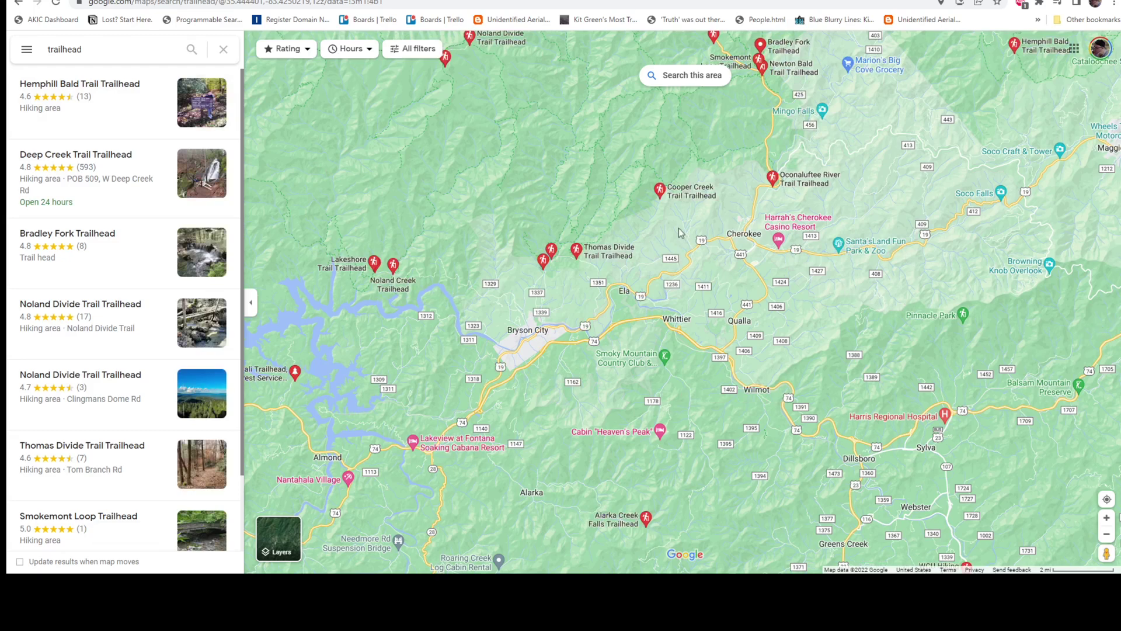
Step: Open the Alarka Creek Falls Trailhead details, look through its reviews and photos, and close them
left_click_drag(677, 233, 645, 205)
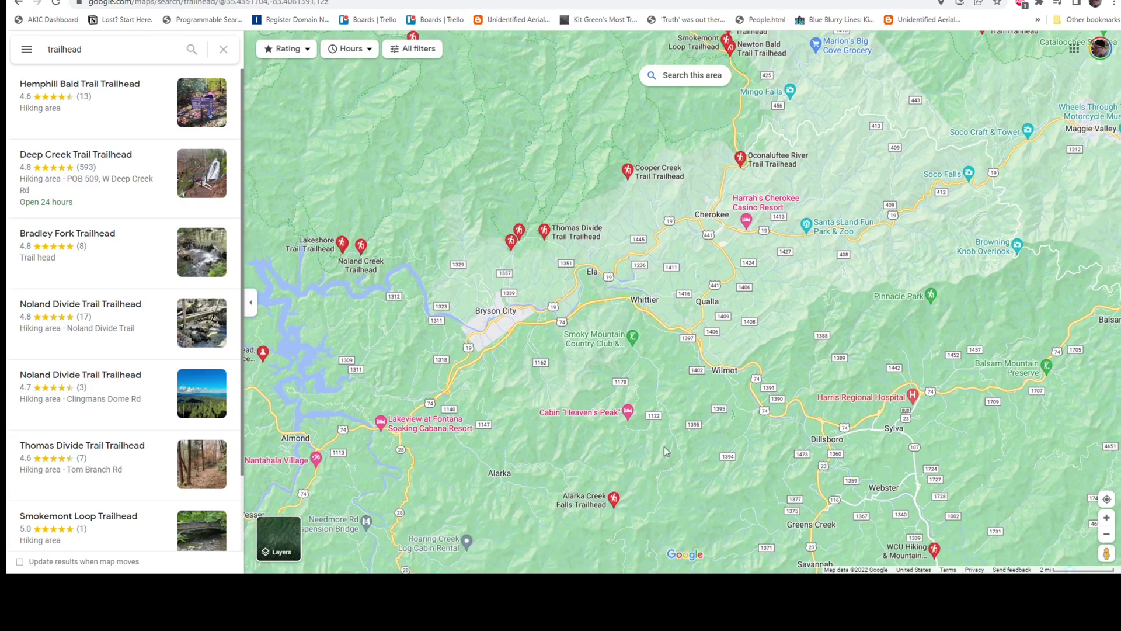
left_click(599, 505)
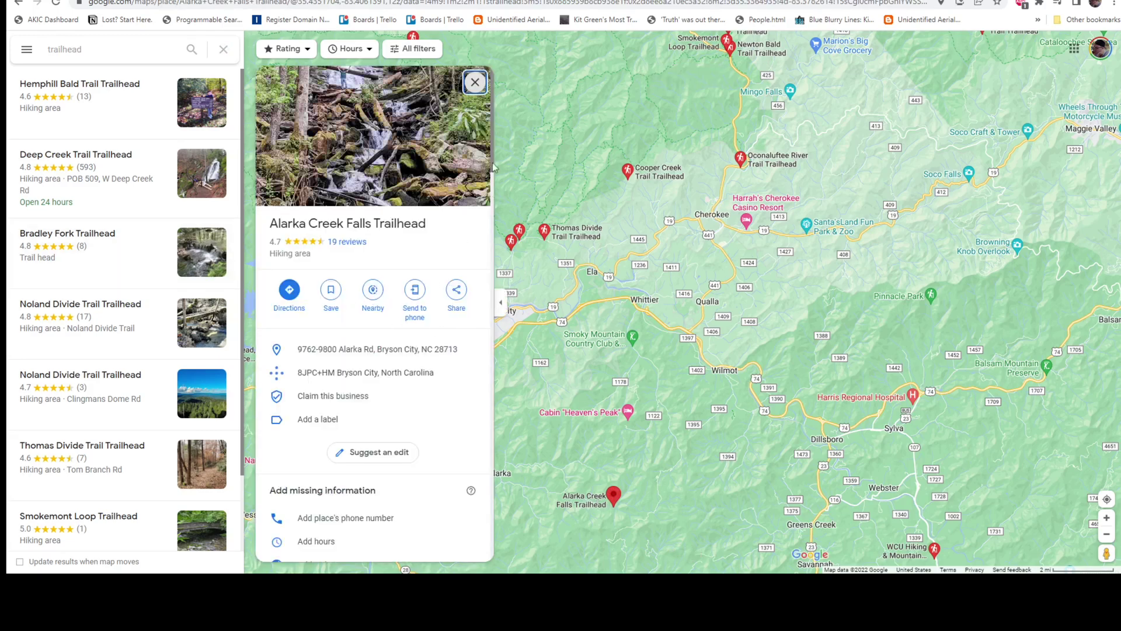
left_click_drag(494, 159, 494, 370)
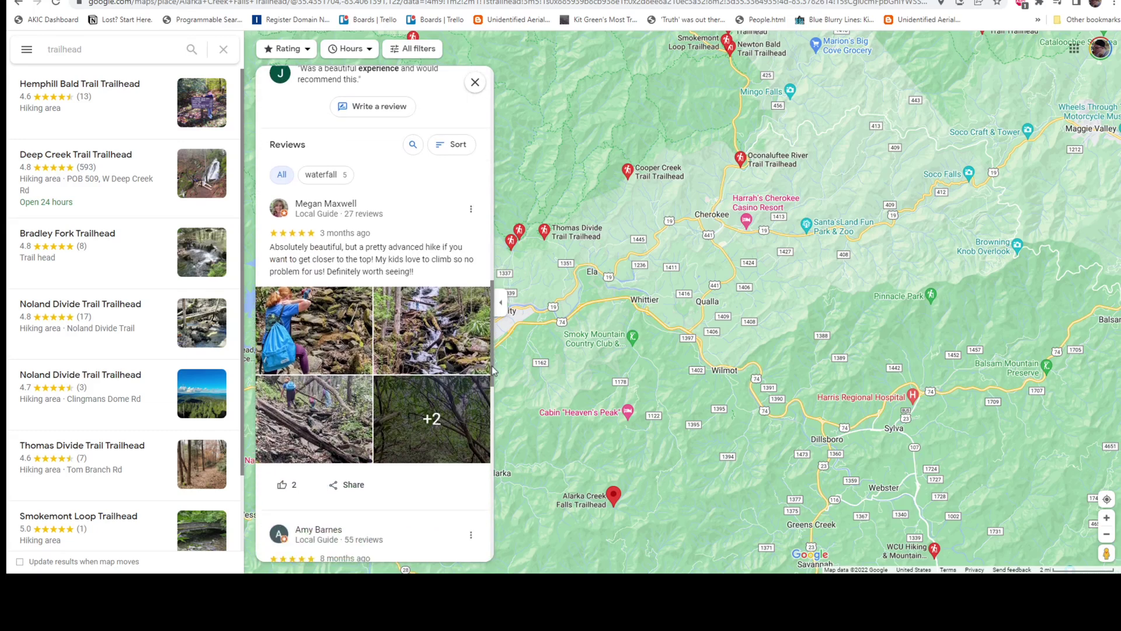
scroll(492, 306, "down", 1)
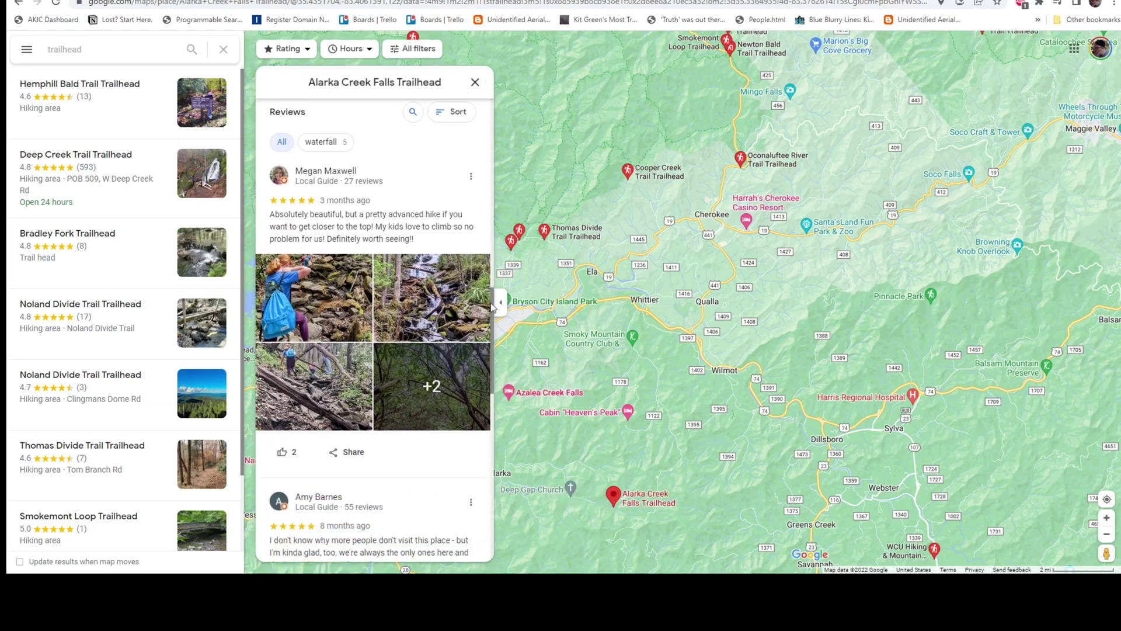
left_click_drag(492, 306, 487, 246)
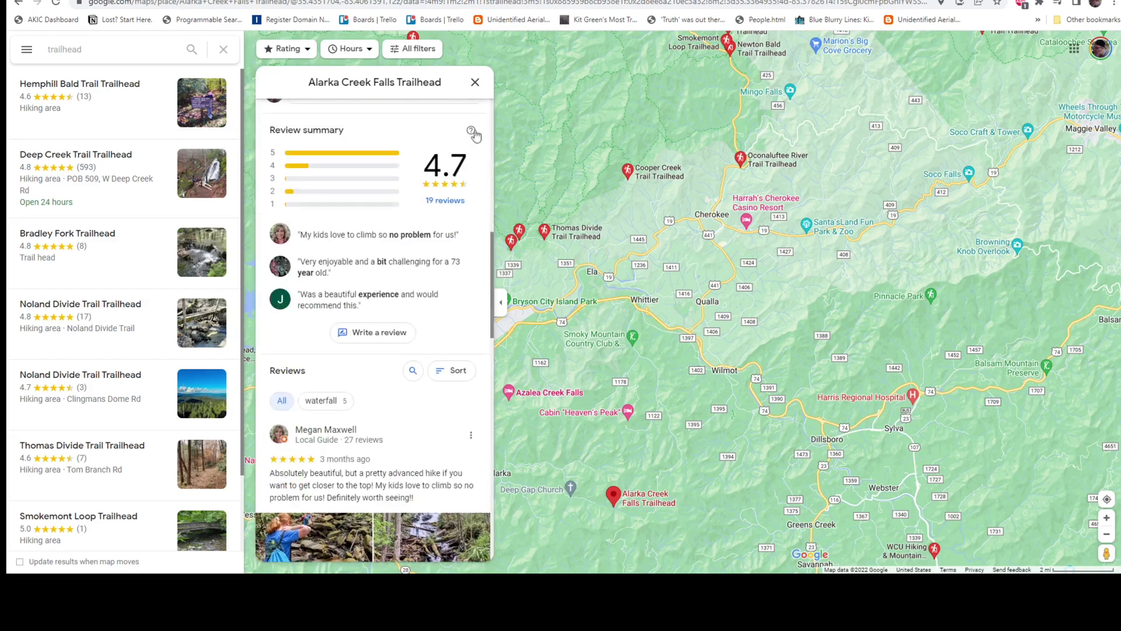
left_click(475, 83)
Step: Examine the trailhead locations north toward the Tennessee border and west around Fontana Lake
left_click_drag(827, 183, 832, 358)
left_click_drag(720, 117, 782, 113)
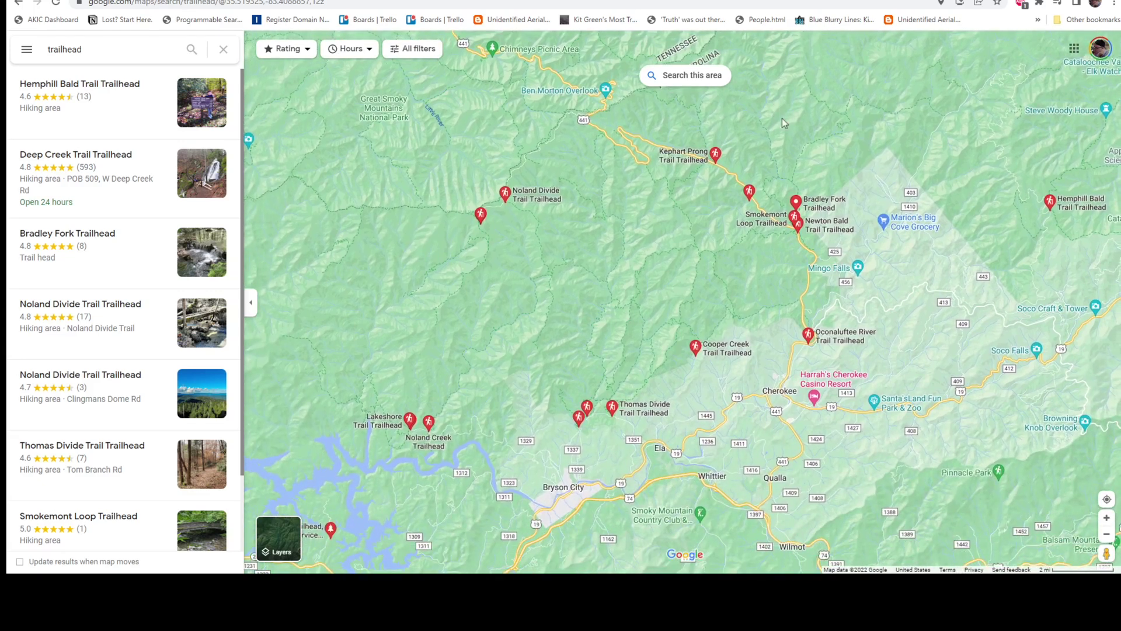
left_click_drag(679, 273, 605, 383)
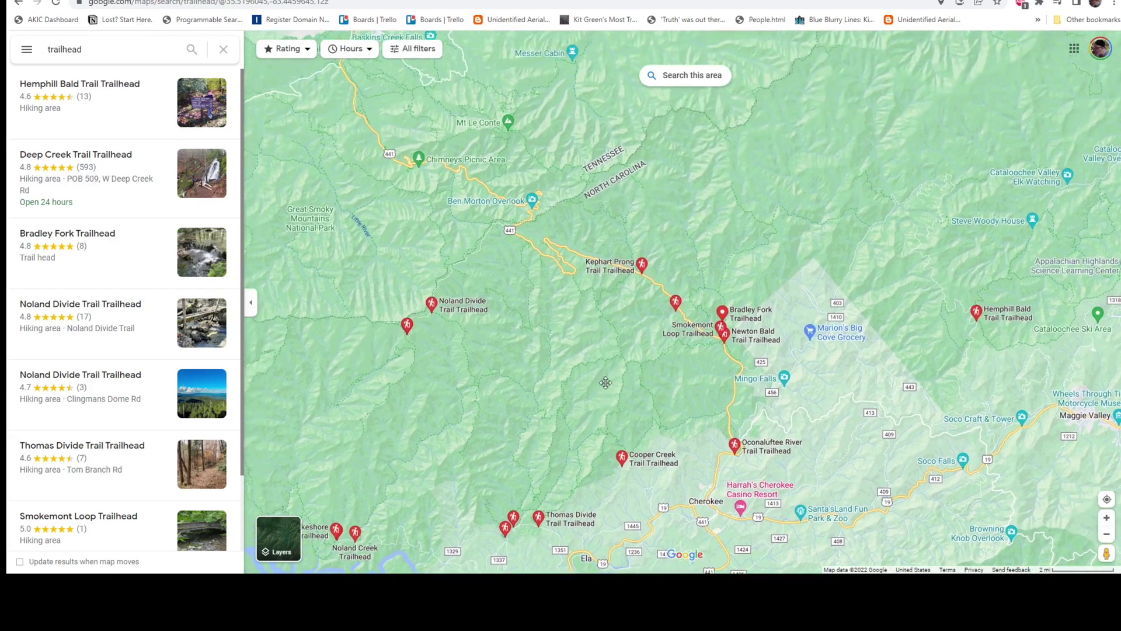
left_click_drag(569, 344, 718, 152)
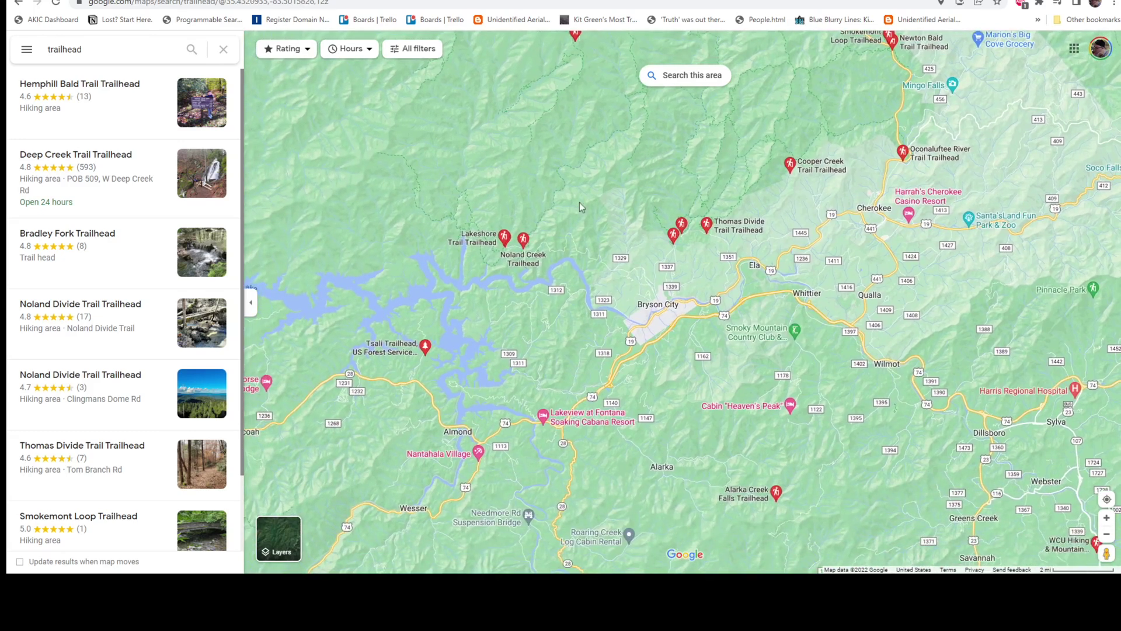
left_click_drag(606, 232, 665, 249)
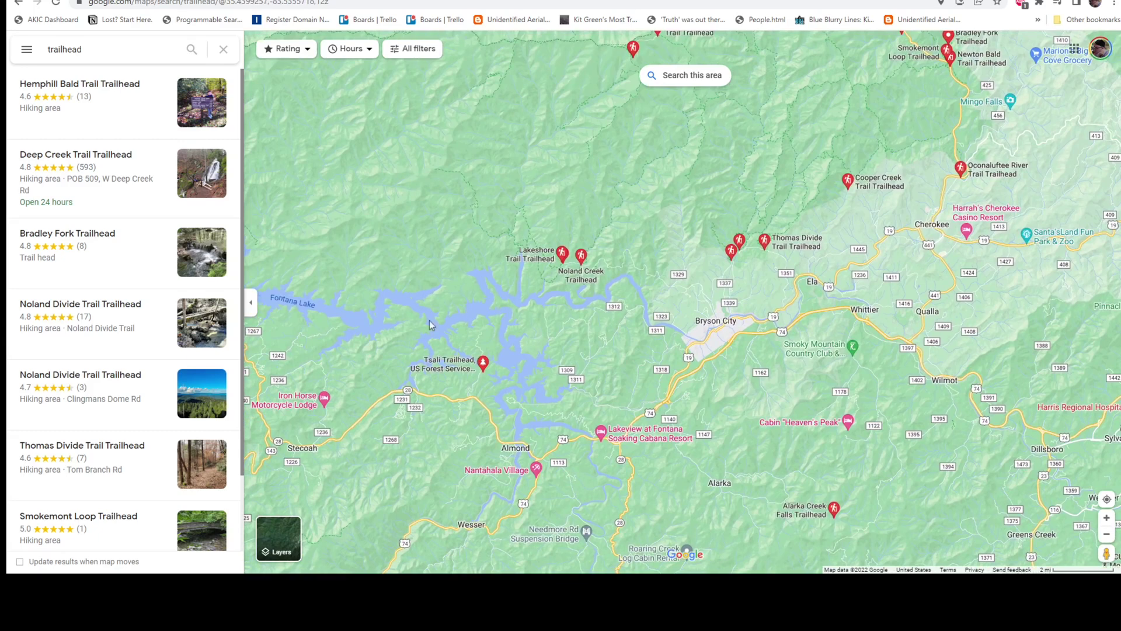
left_click_drag(502, 267, 470, 323)
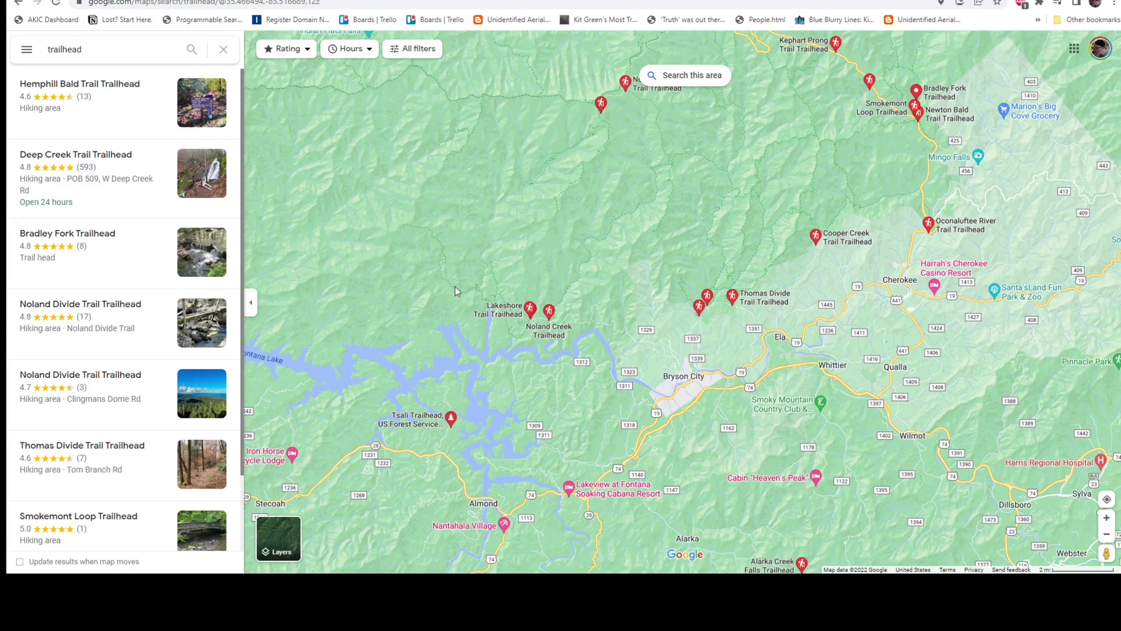
left_click_drag(646, 347, 673, 338)
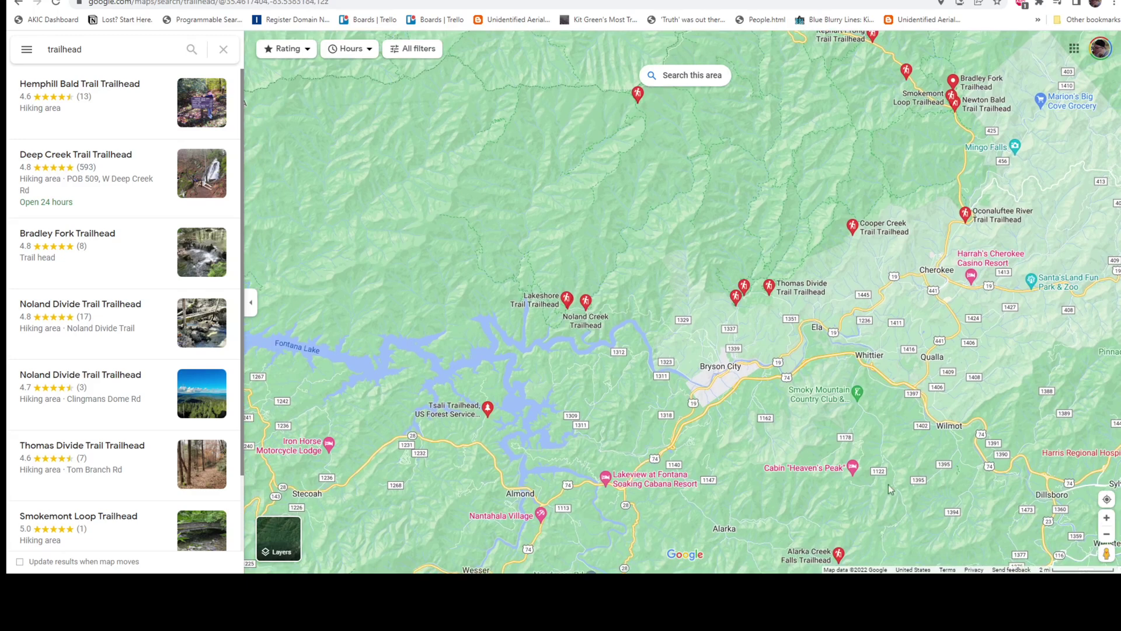
Step: Open the Tunnel Bypass Trailhead details near Fontana Lake, look through its reviews, and close them
left_click(1107, 517)
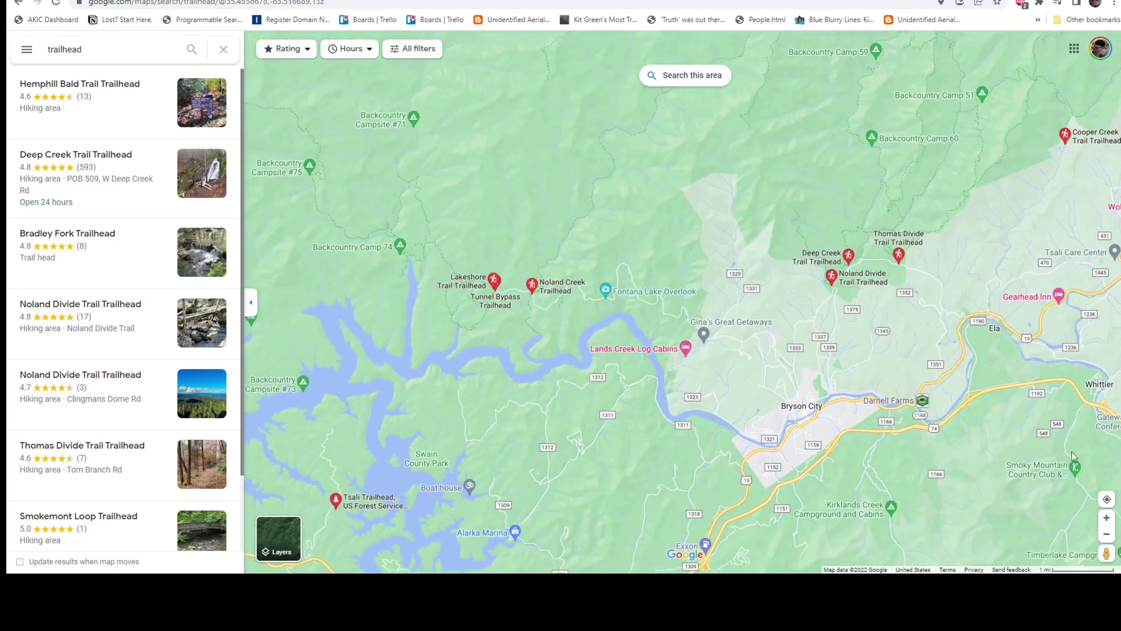
left_click(1106, 519)
left_click(1106, 519)
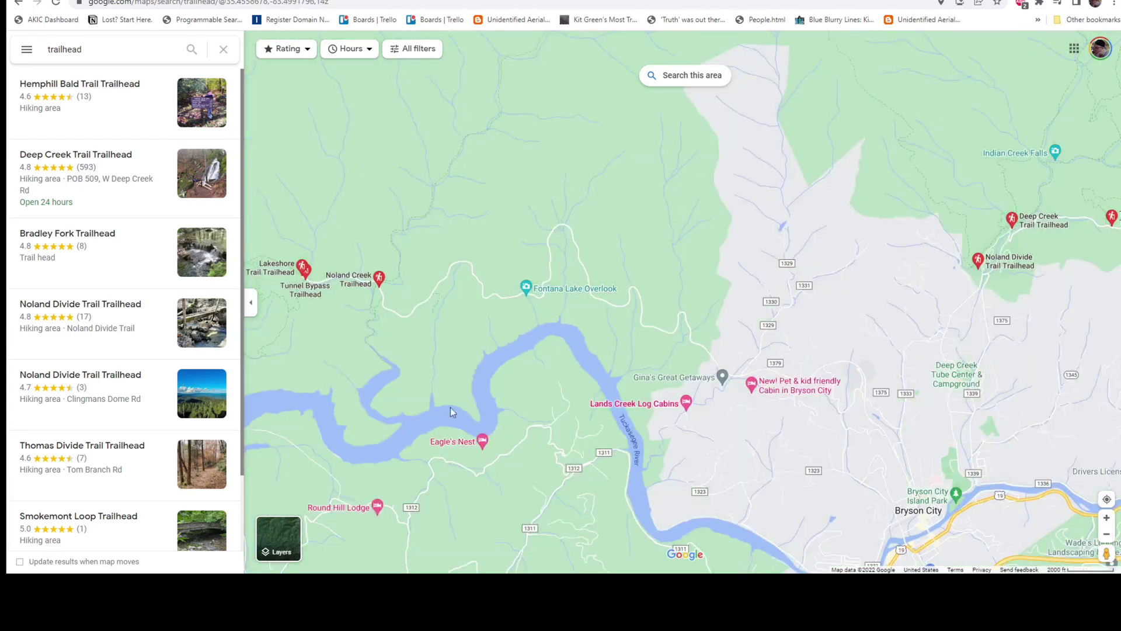
left_click_drag(408, 372, 576, 368)
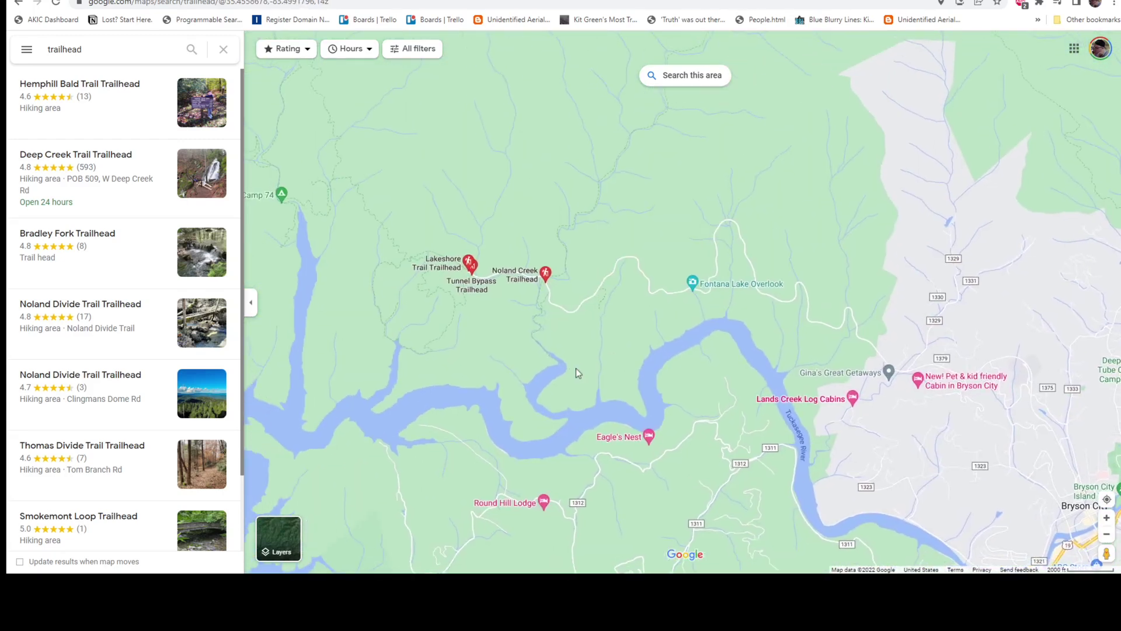
left_click(474, 292)
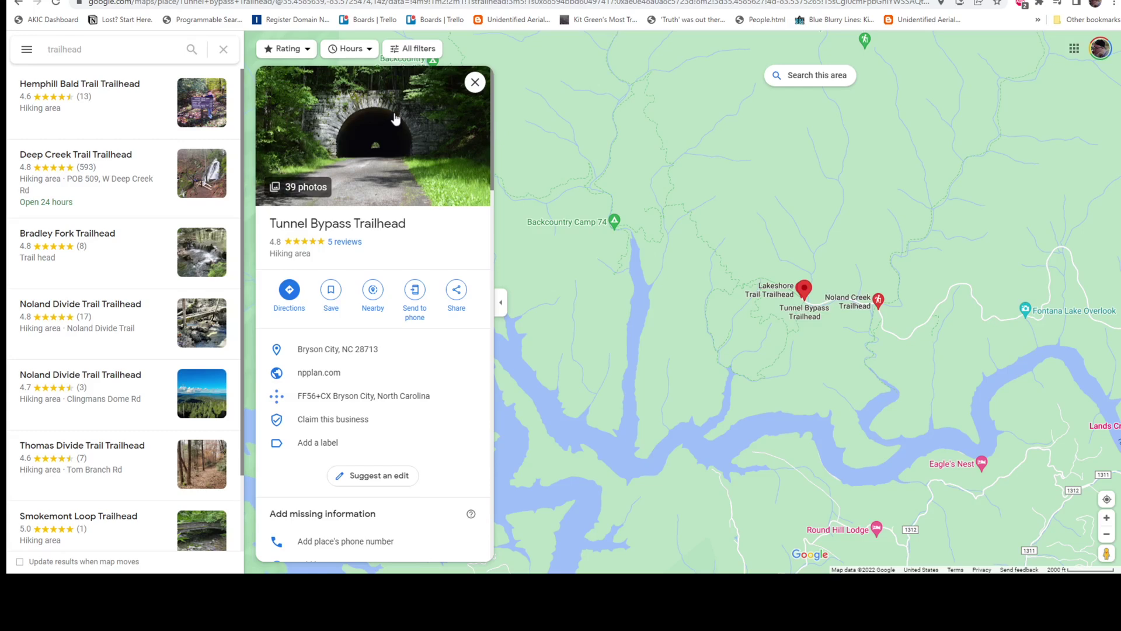
left_click_drag(492, 129, 492, 513)
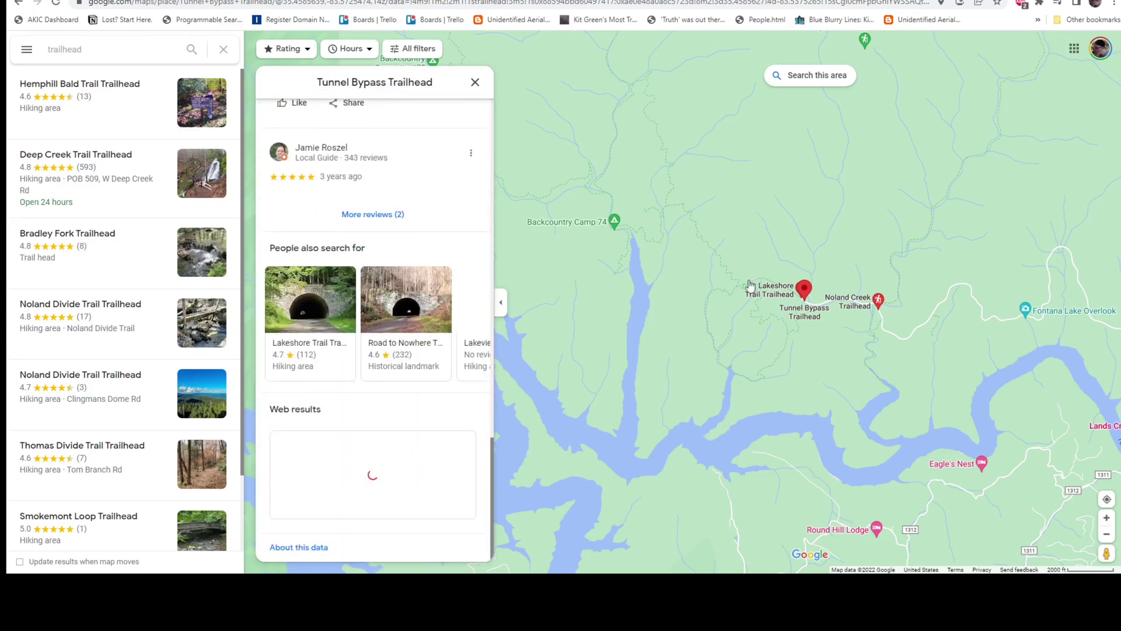
left_click(476, 84)
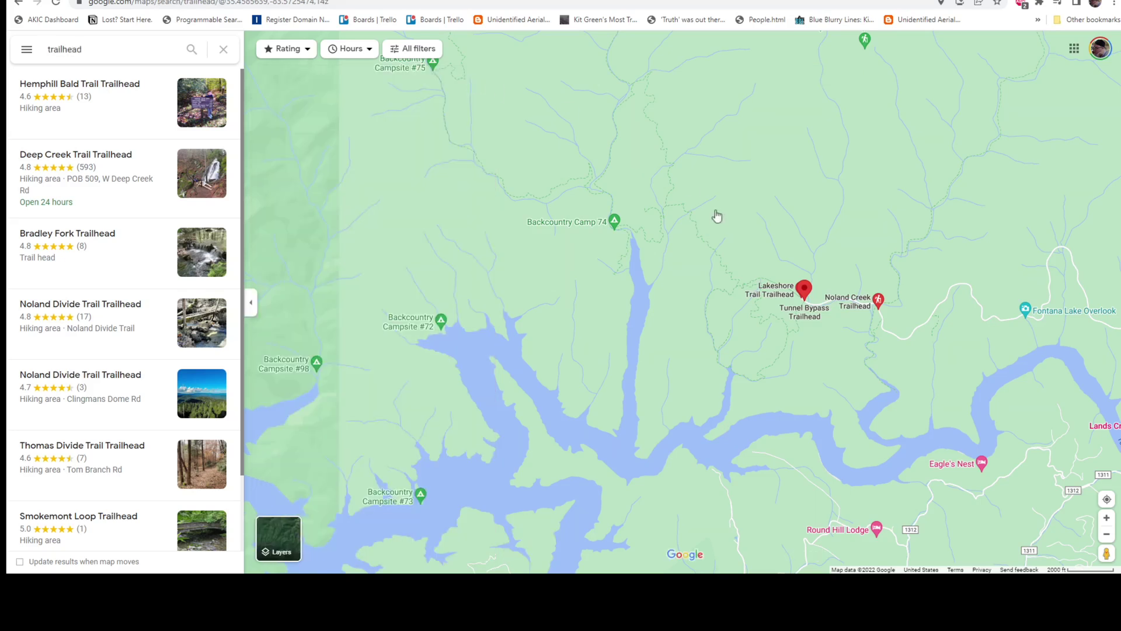
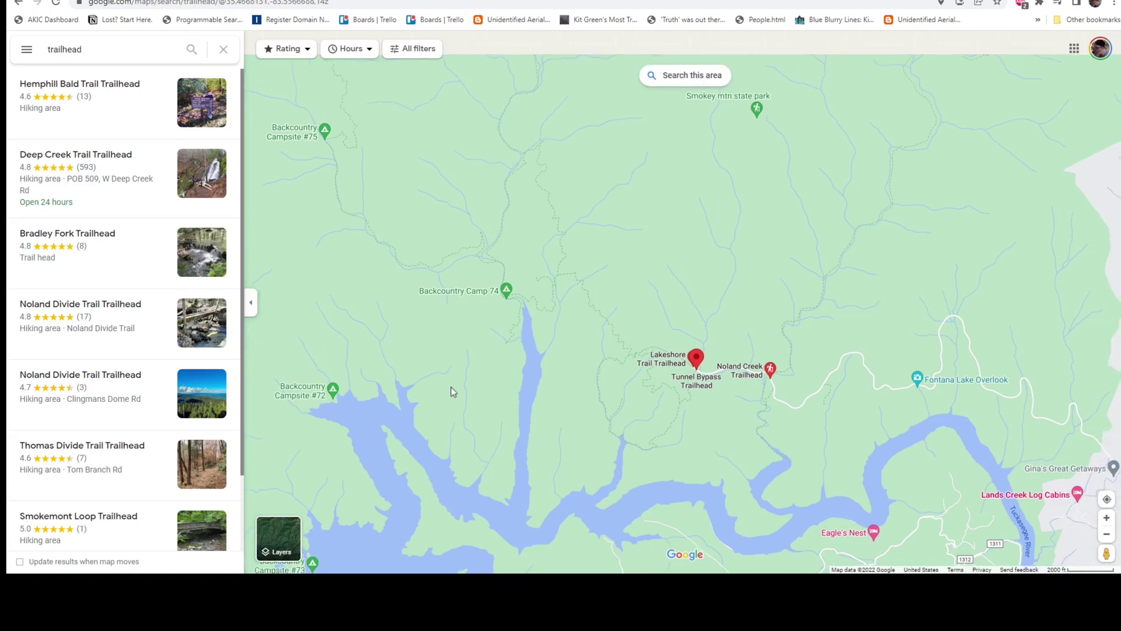
mouse_move(295, 536)
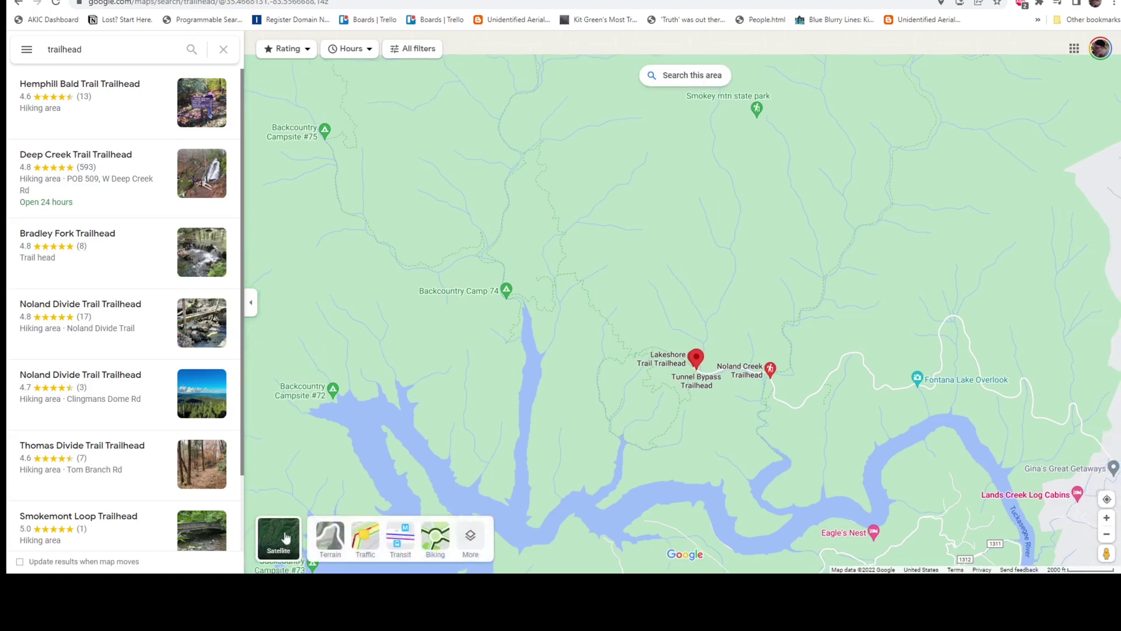
left_click(285, 537)
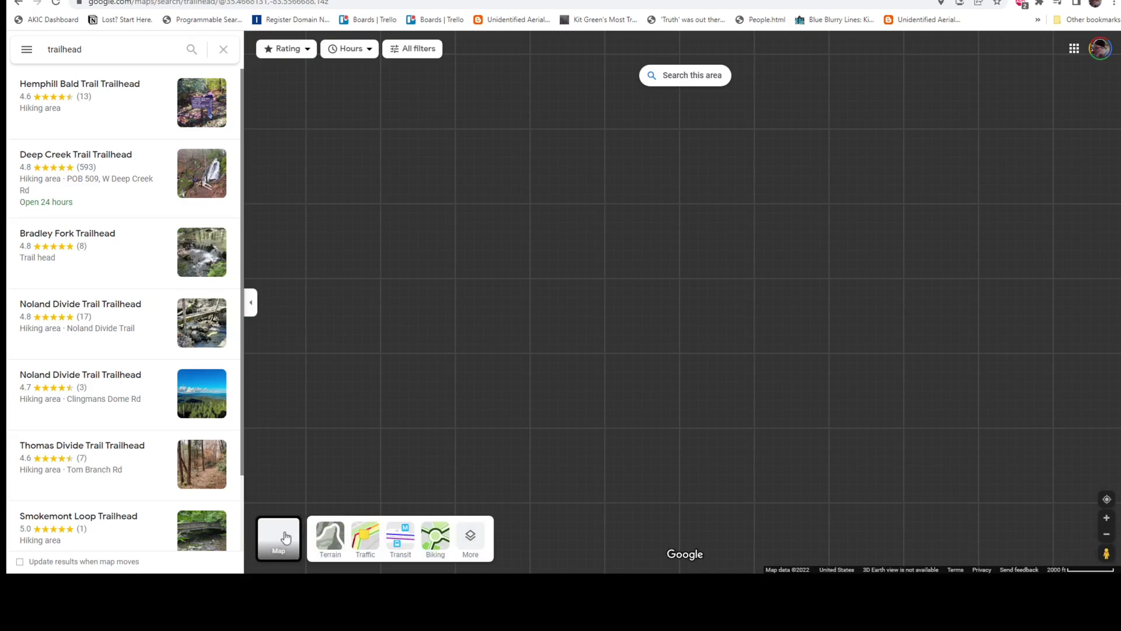
left_click(285, 537)
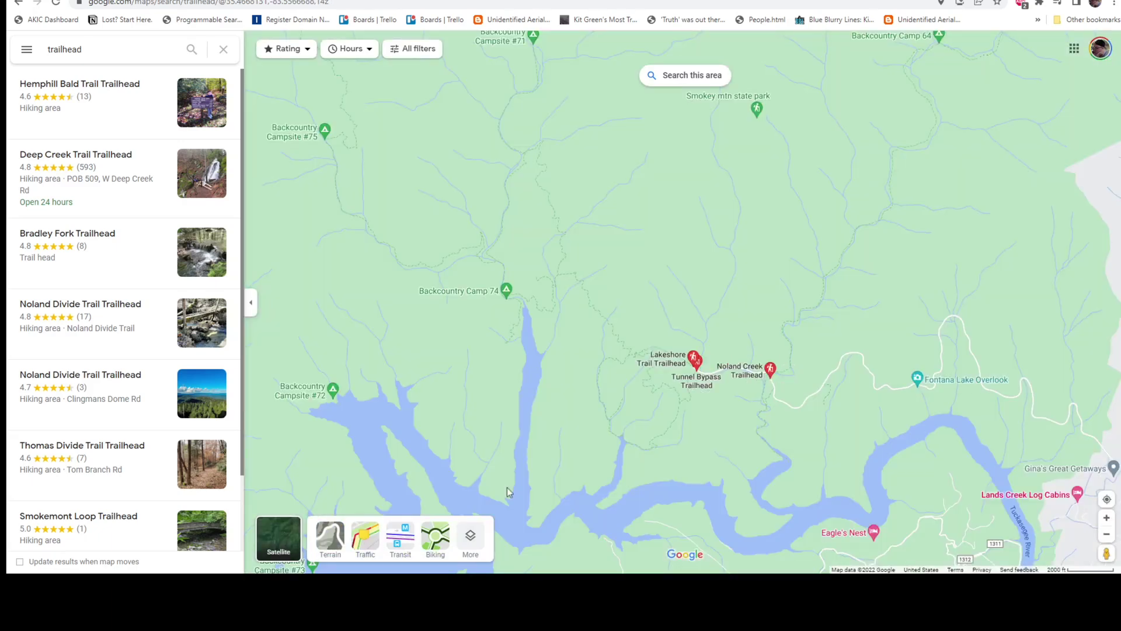
Step: Turn on the Terrain layer and examine the topography around the Lakeshore Trail and Noland Creek trailheads
mouse_move(279, 535)
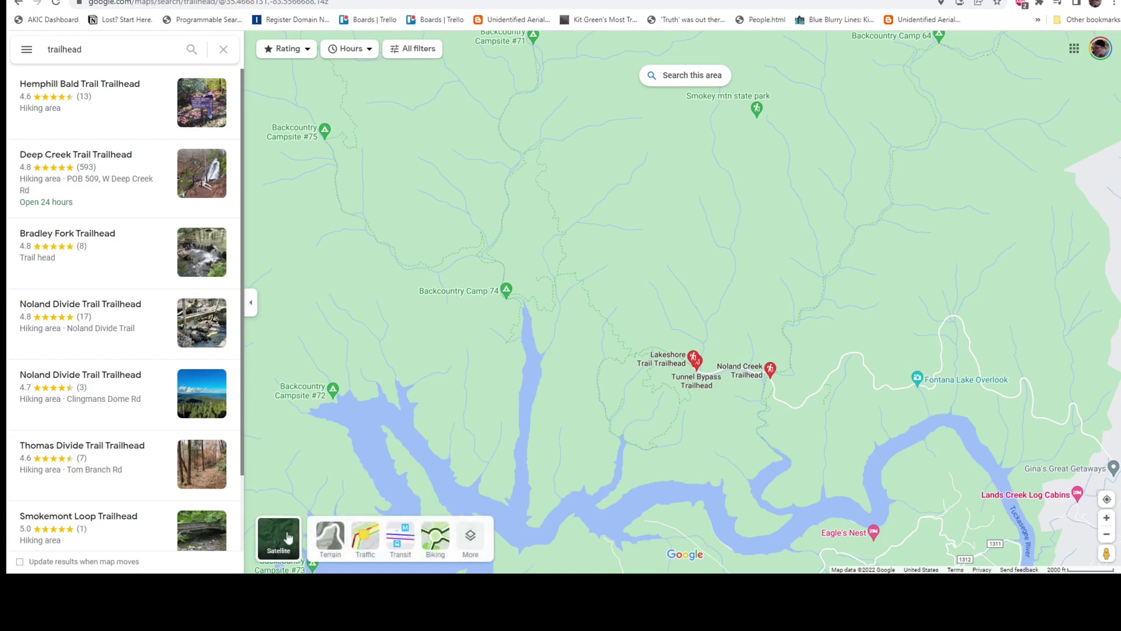
left_click(330, 536)
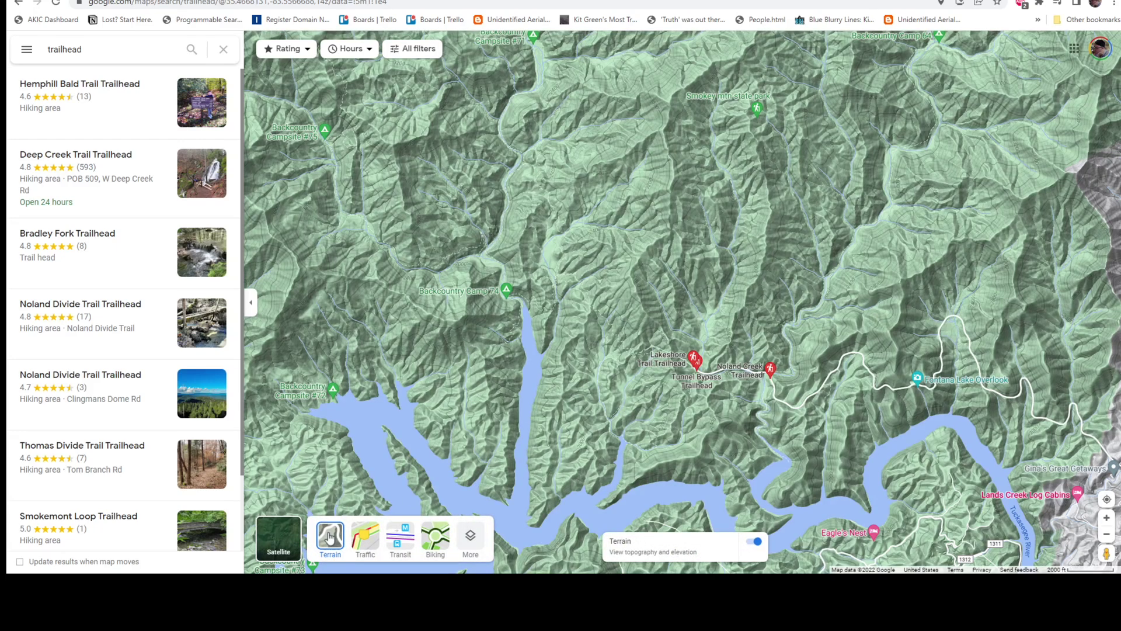
left_click_drag(672, 422, 548, 417)
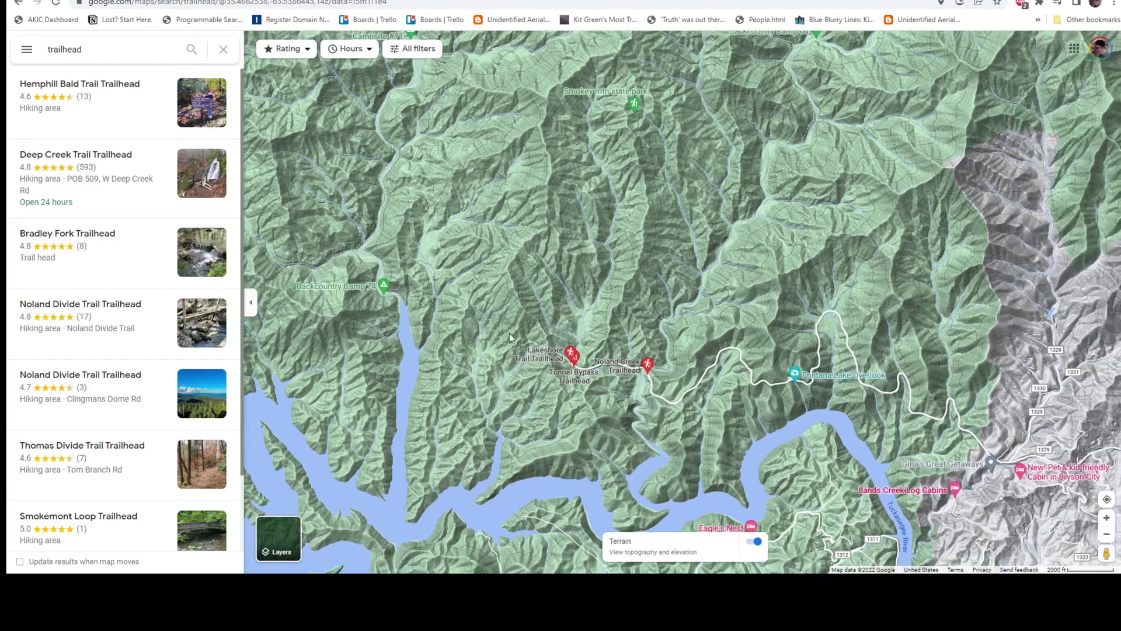
left_click_drag(511, 303, 538, 320)
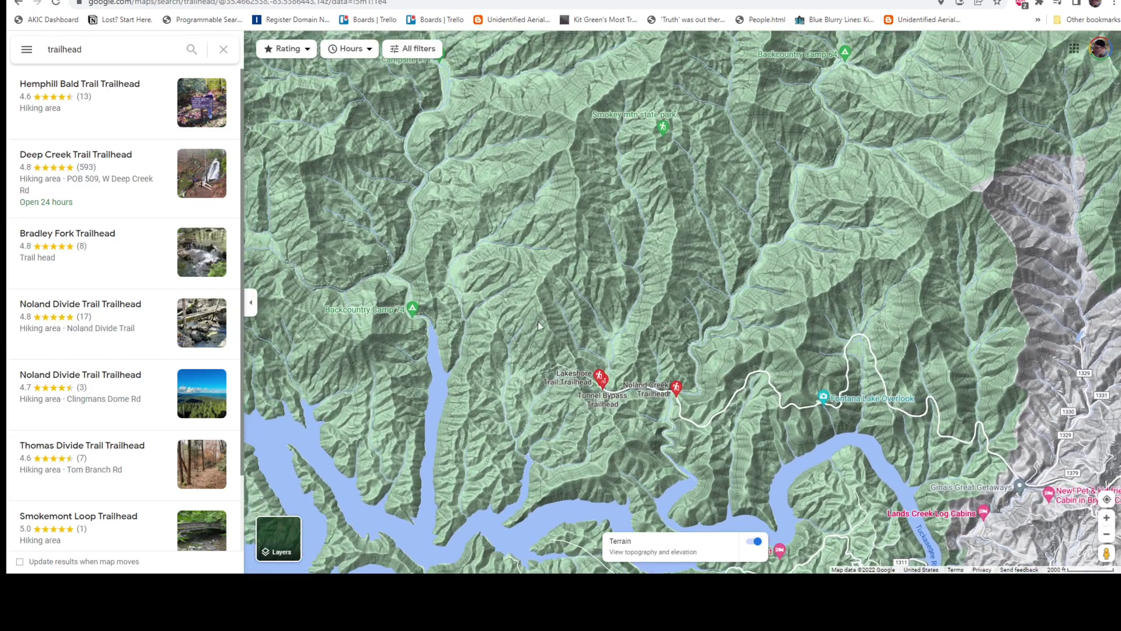
Step: Switch the map to satellite imagery and examine the trails around the Lakeshore Trail and Tunnel Bypass trailheads up close
left_click(285, 538)
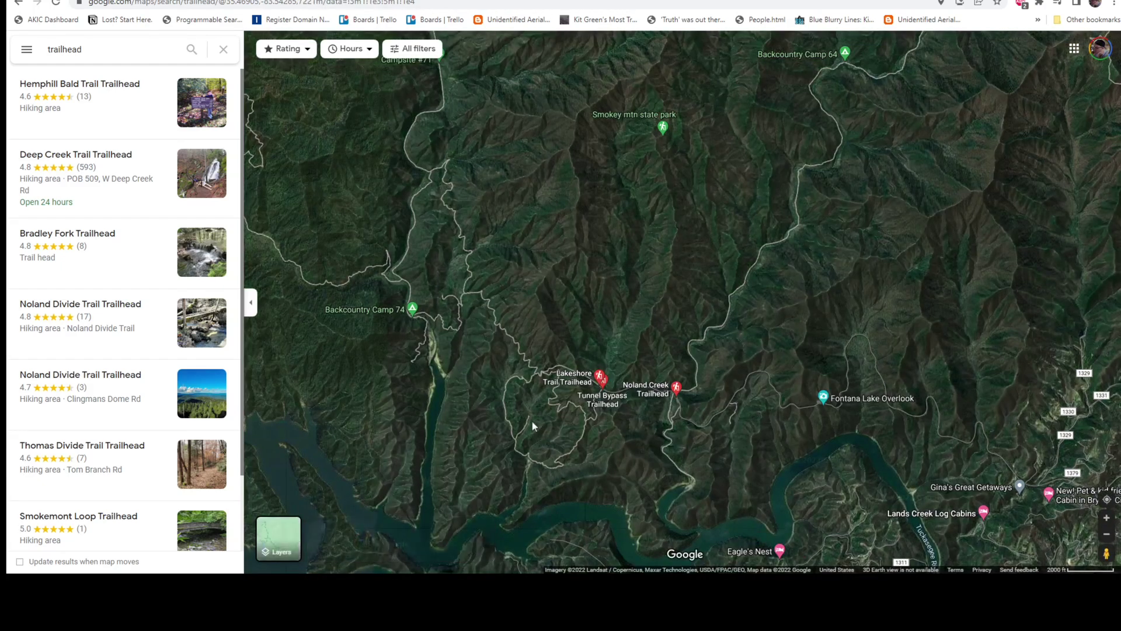
left_click_drag(533, 425, 506, 340)
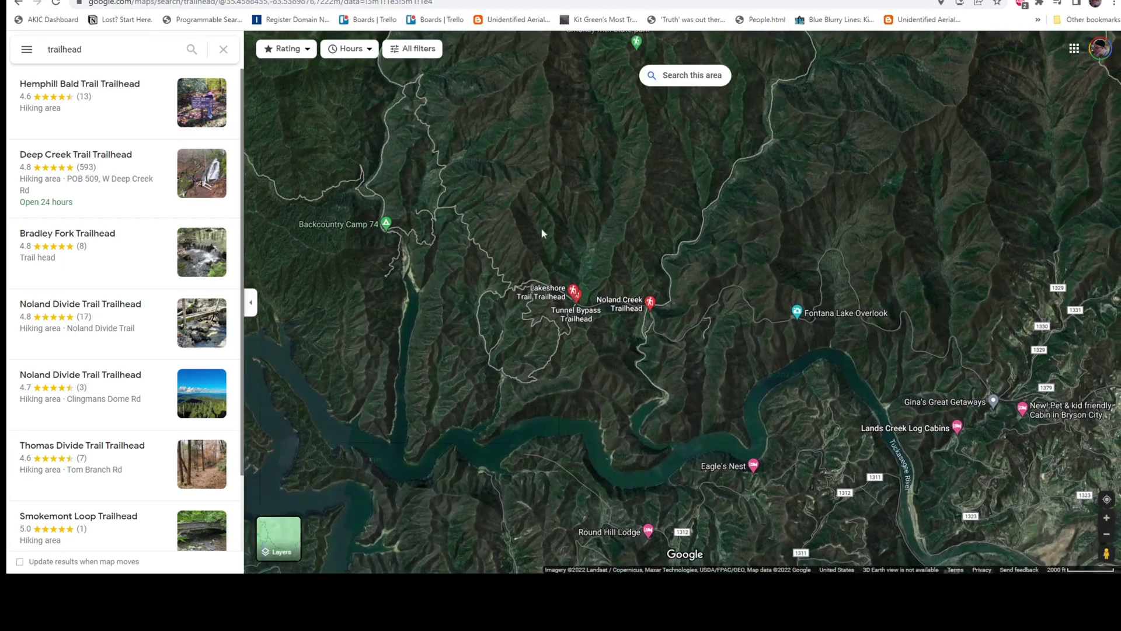
left_click_drag(536, 346, 486, 341)
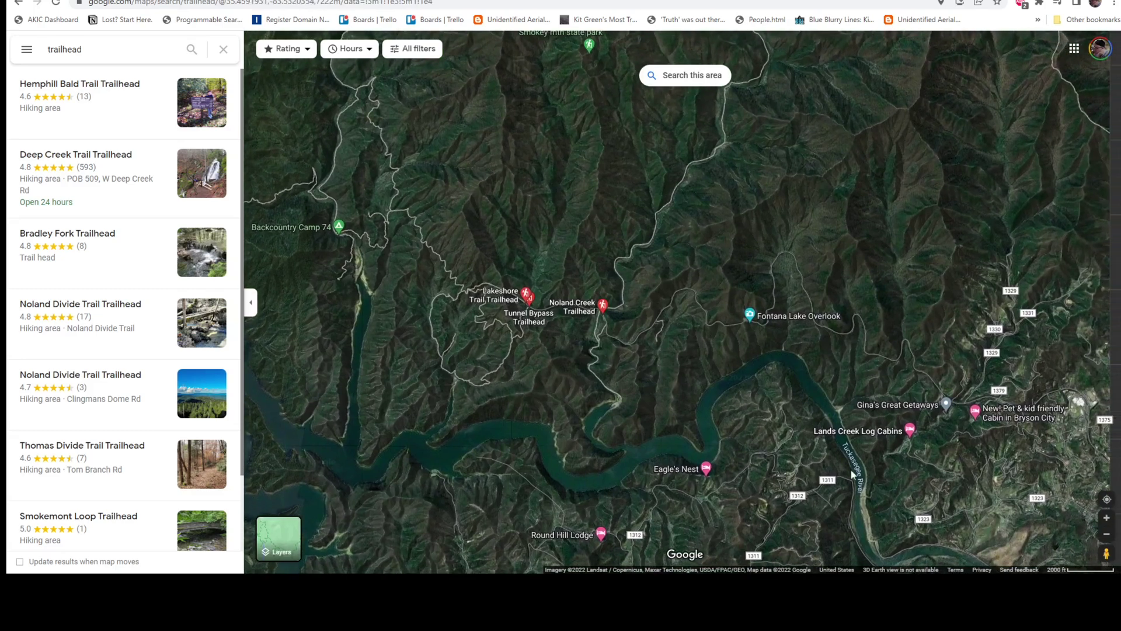
left_click(1106, 518)
left_click_drag(419, 338, 655, 422)
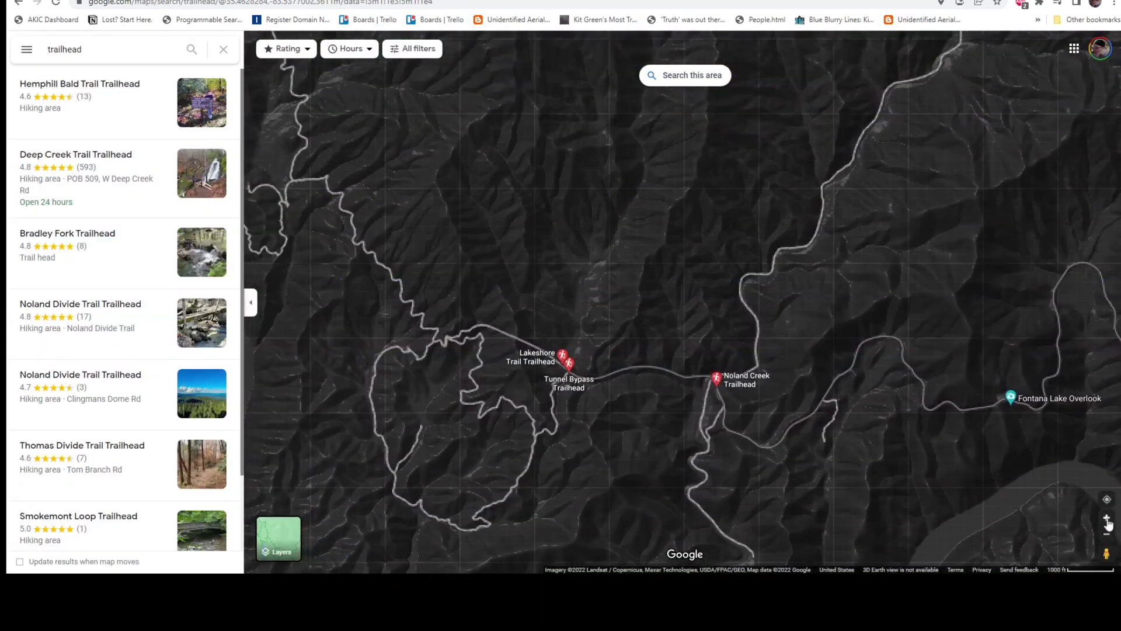
left_click(1106, 518)
left_click_drag(490, 377, 668, 228)
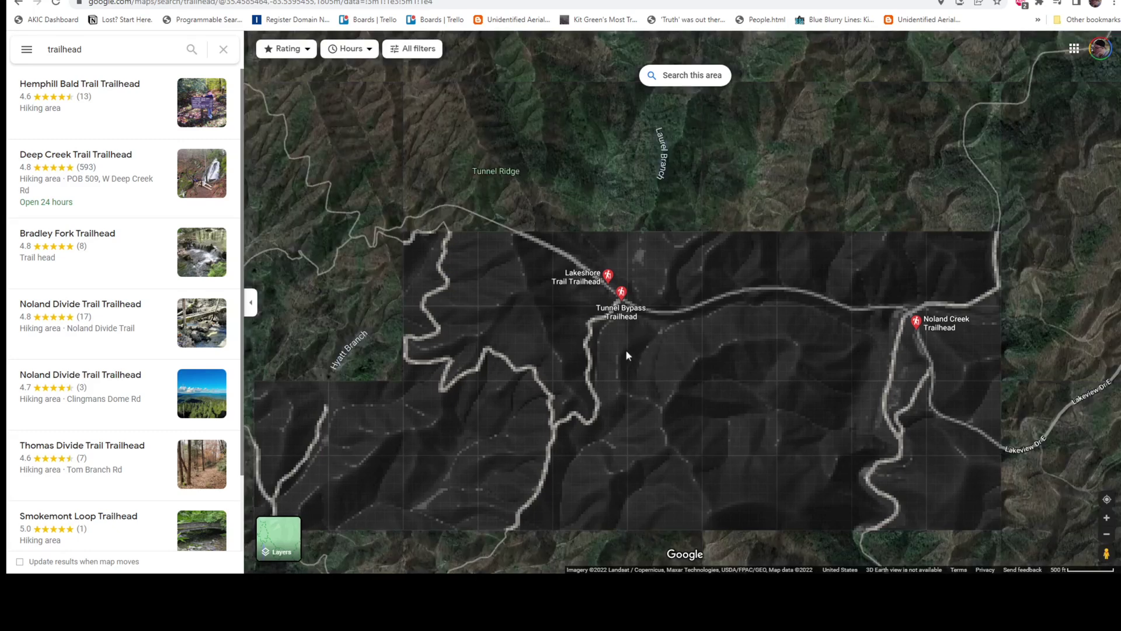
left_click_drag(636, 249, 634, 187)
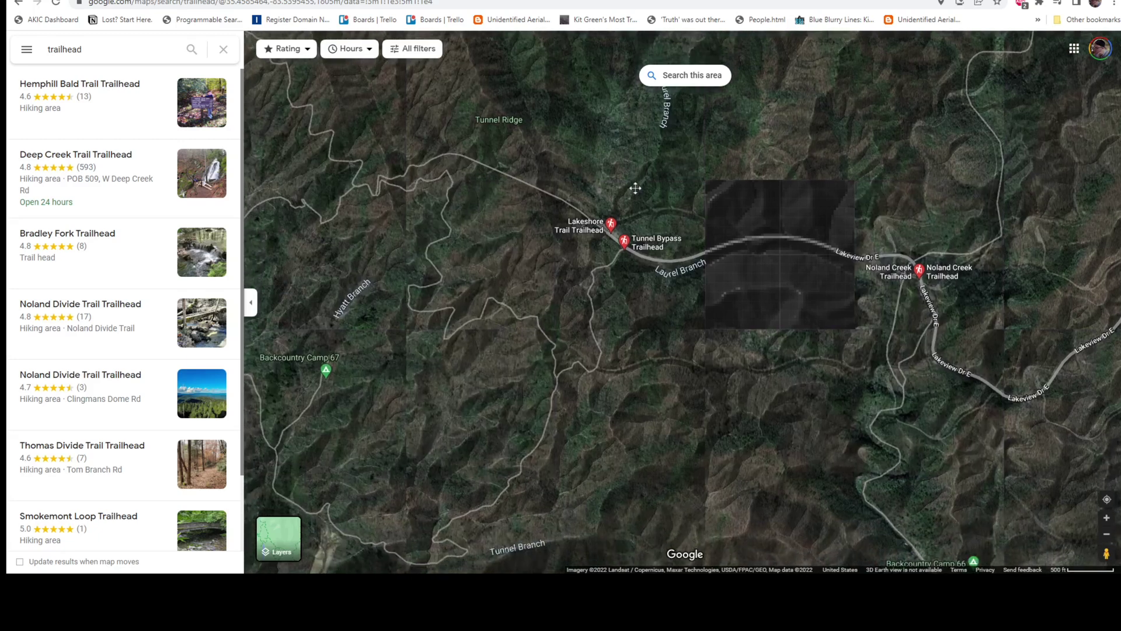
Step: Start measuring distance beside the Tunnel Bypass Trailhead and trace the path northwest through the tunnel to its far end at Tunnel Ridge
right_click(616, 249)
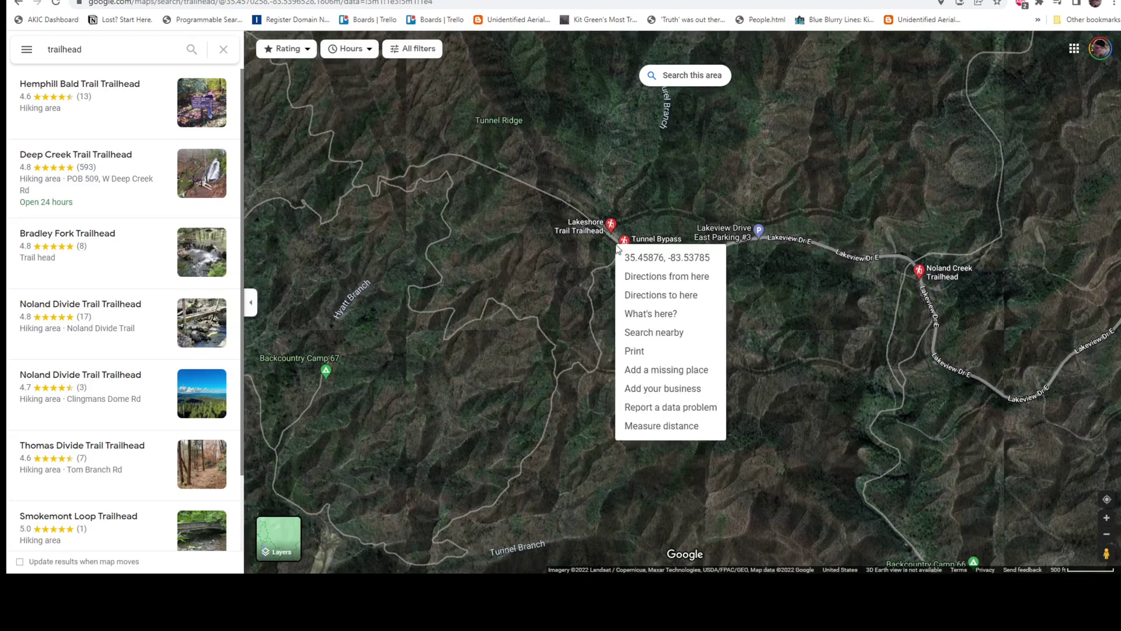
left_click(663, 425)
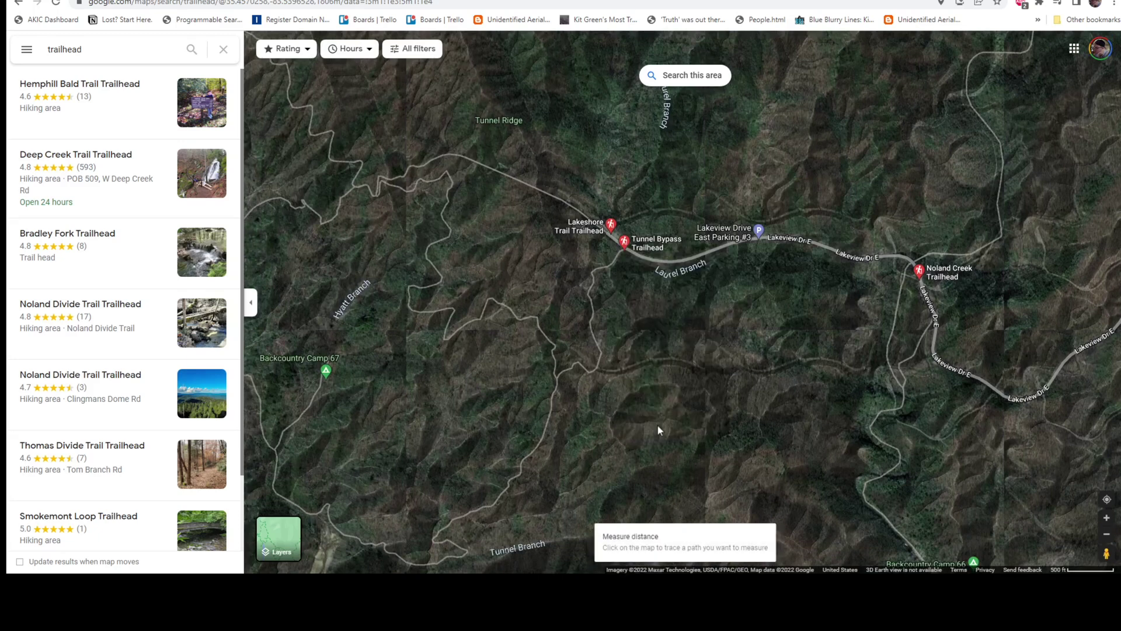
left_click(564, 206)
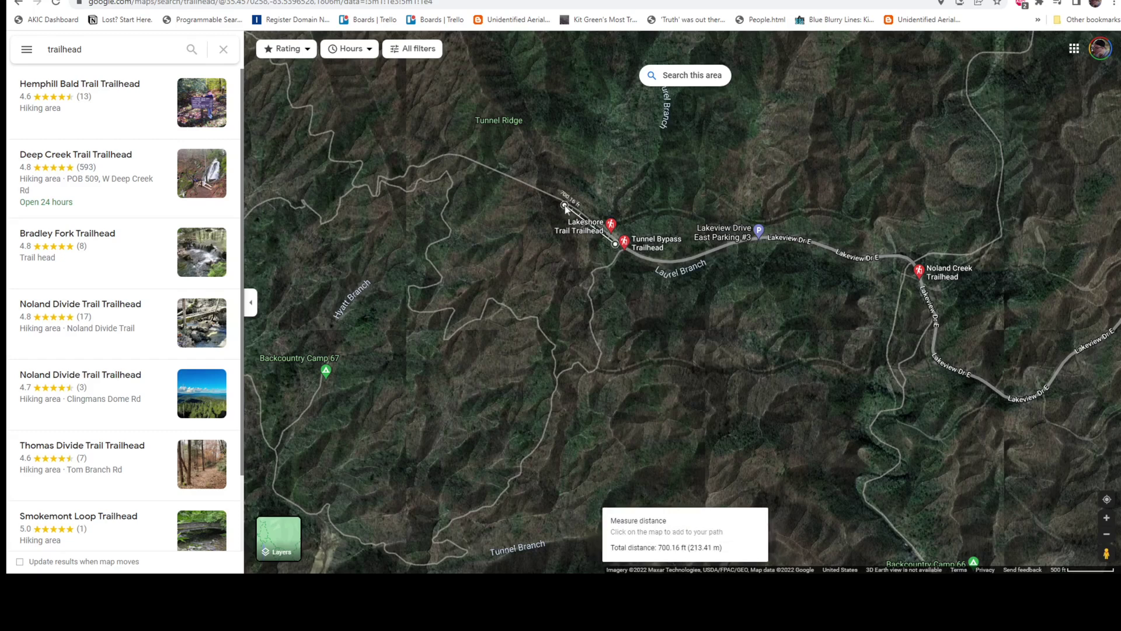
left_click(503, 174)
left_click(448, 151)
Step: Examine the trails from Tunnel Ridge past Backcountry Camp 67 and Gray Wolf Creek to Backcountry Camp 74 and Forney Creek
left_click_drag(386, 214, 645, 318)
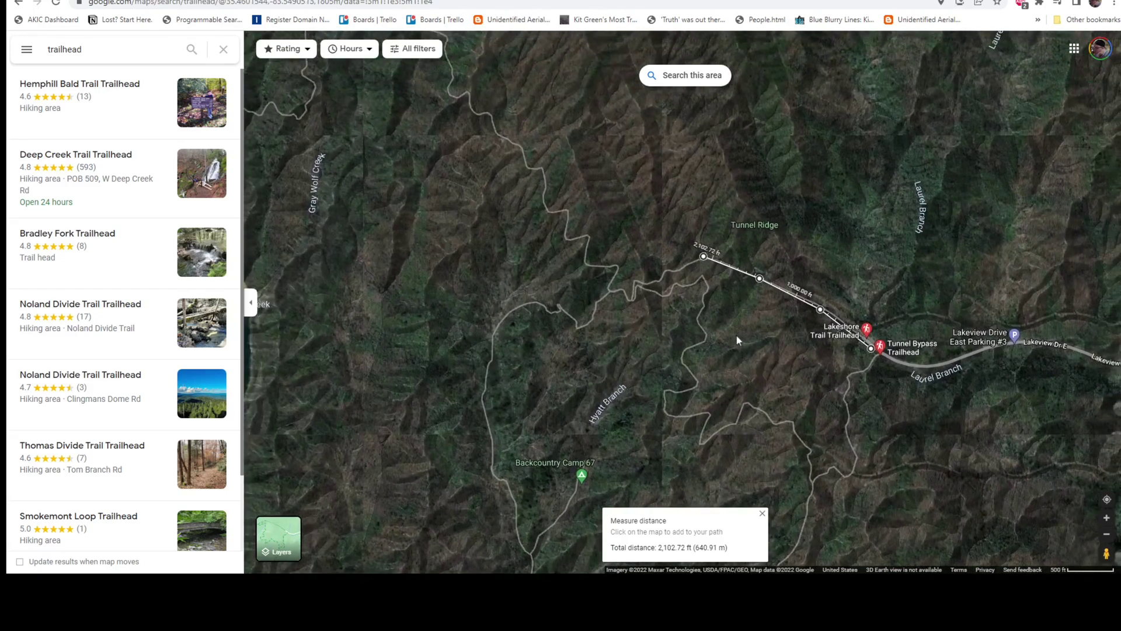
key("Down")
key("Right")
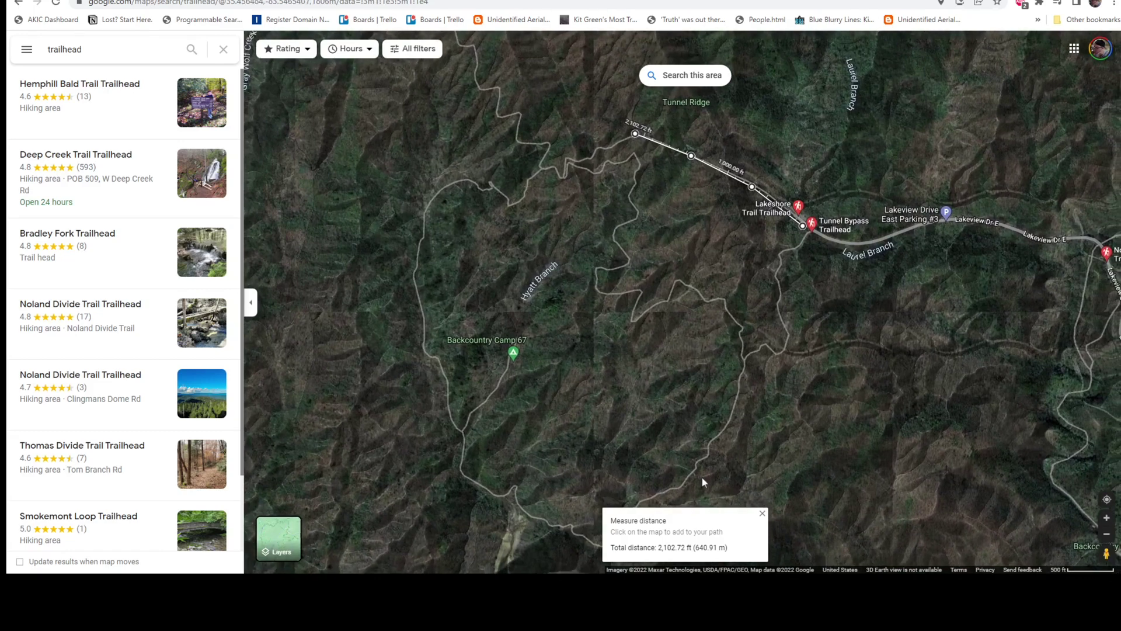
left_click_drag(587, 134, 768, 395)
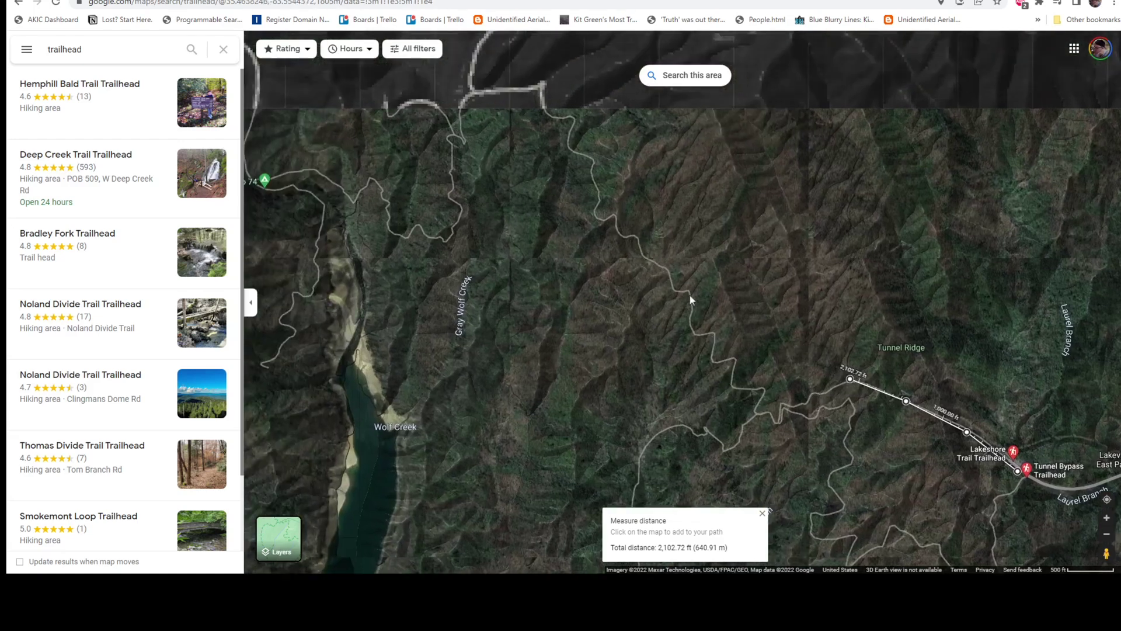
left_click_drag(652, 212, 664, 267)
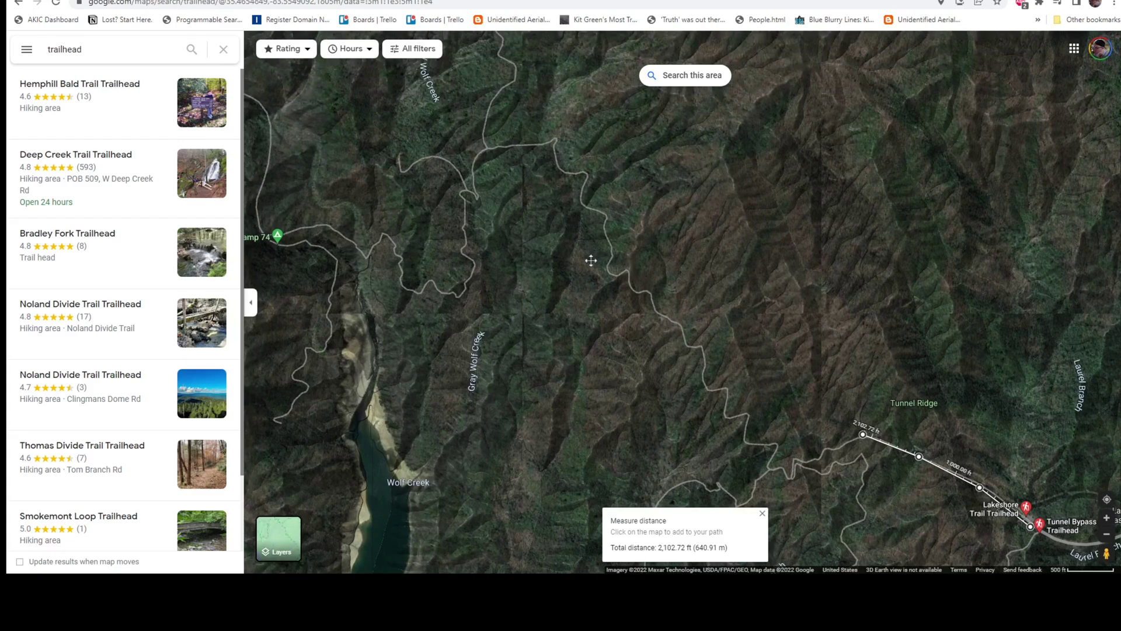
left_click_drag(585, 248, 598, 285)
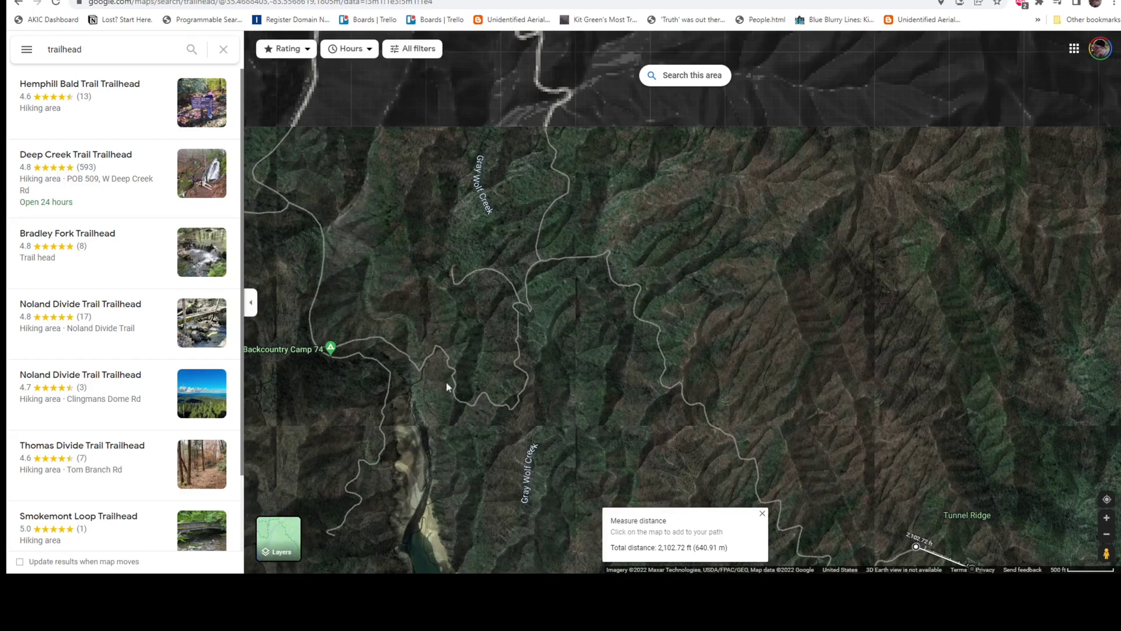
left_click_drag(603, 318, 628, 400)
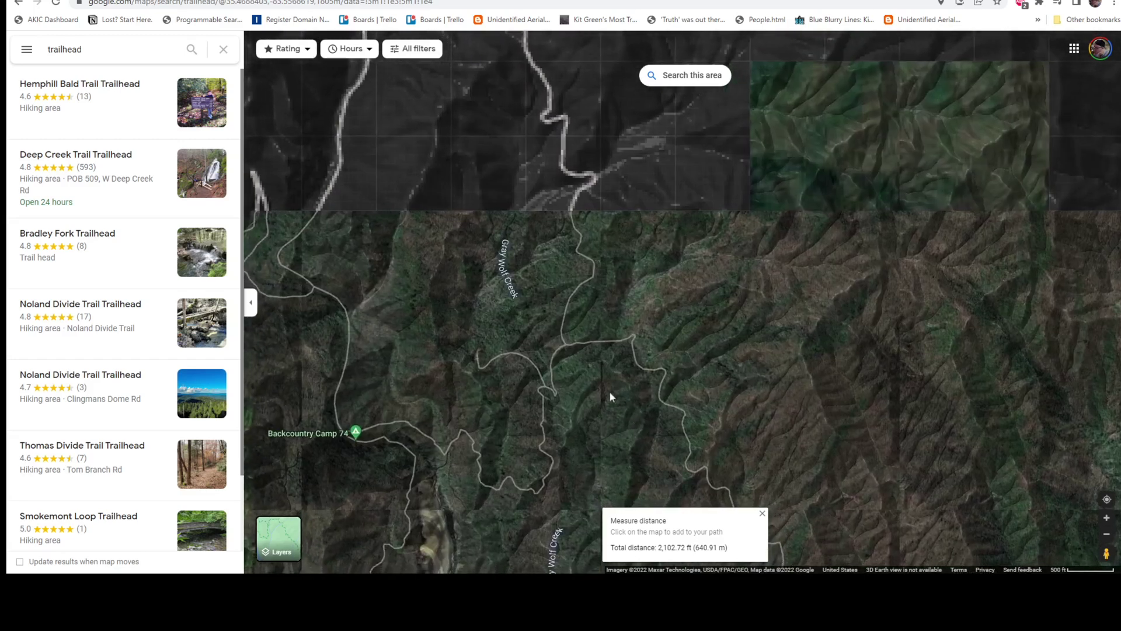
left_click_drag(430, 367, 487, 397)
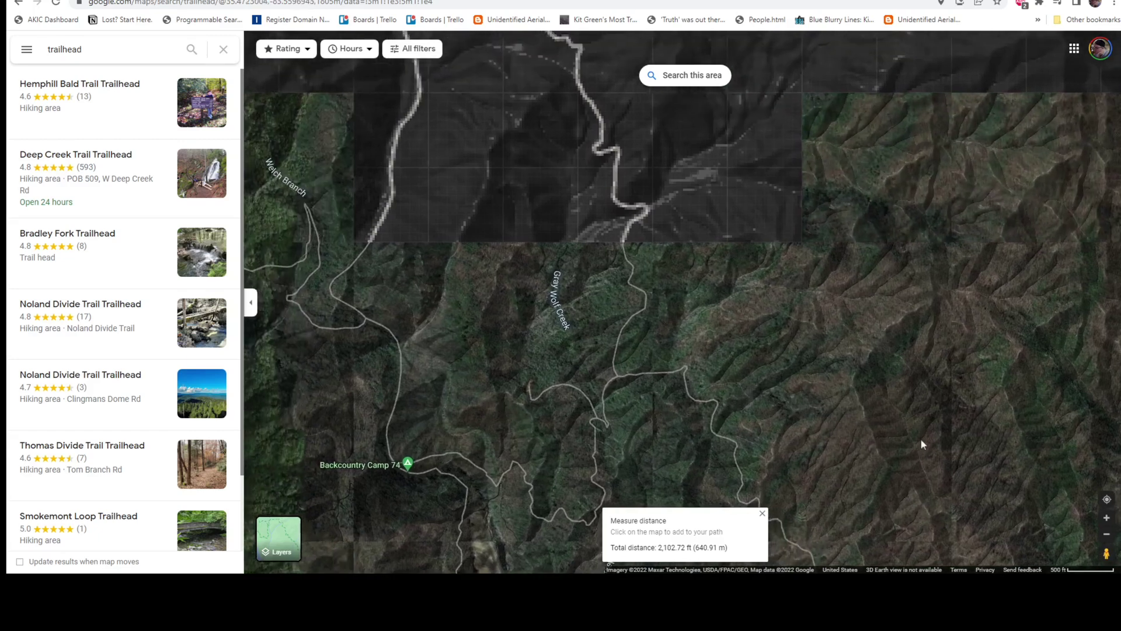
left_click(1105, 533)
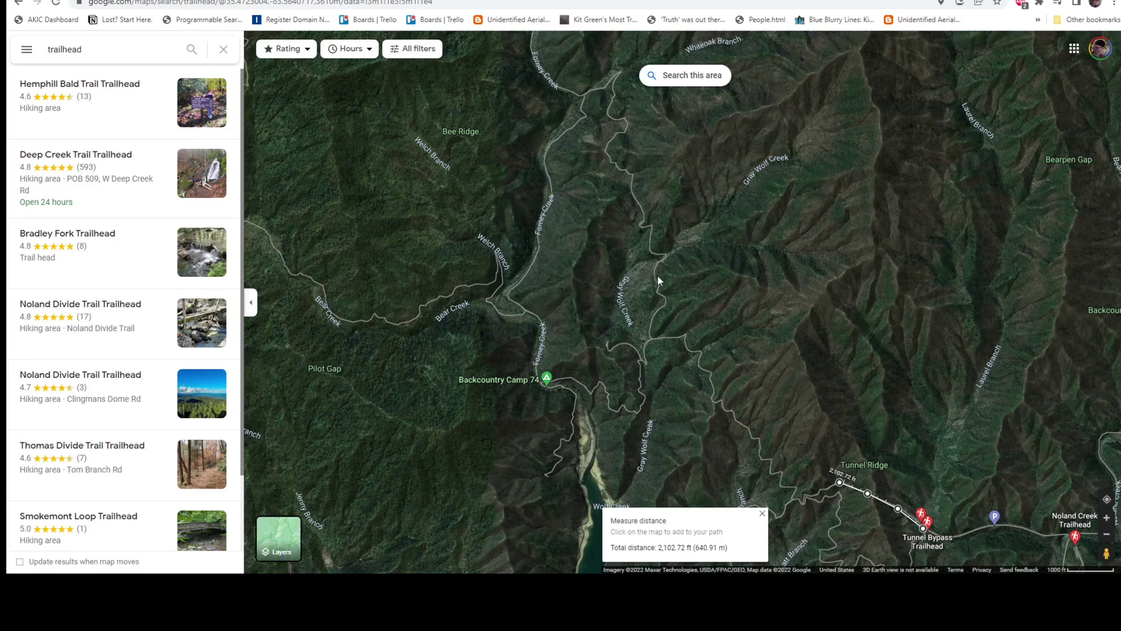
left_click_drag(741, 348, 648, 191)
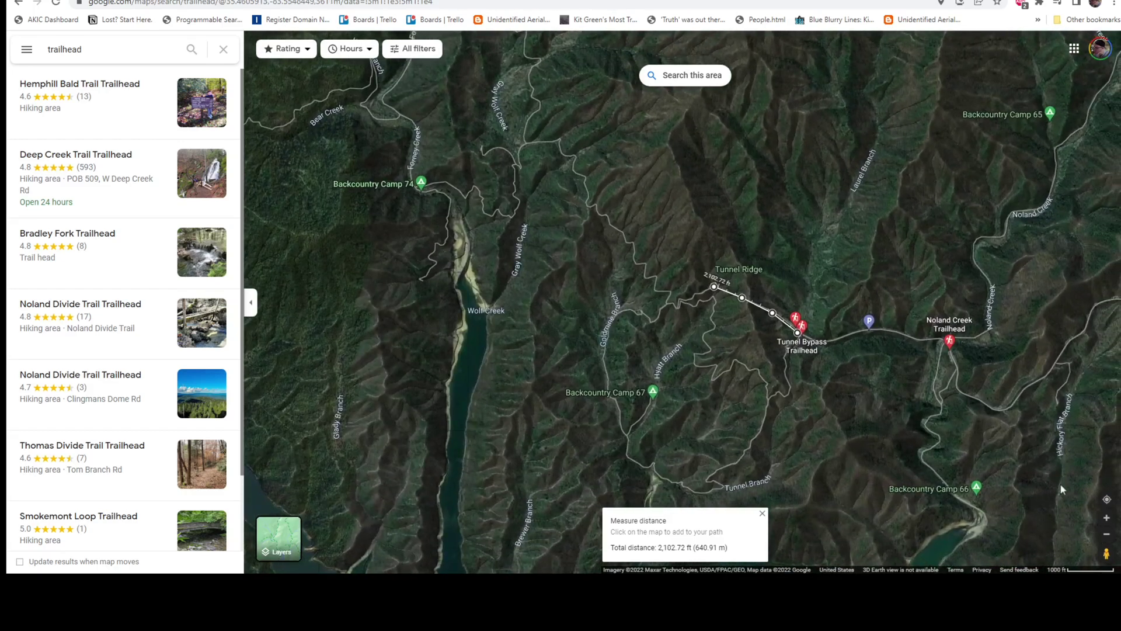
Step: Extend the measured path from Tunnel Ridge west along the Lakeshore Trail, past the Tunnel Bypass Trail, to the Goldmine Loop Trail junction
left_click(1106, 518)
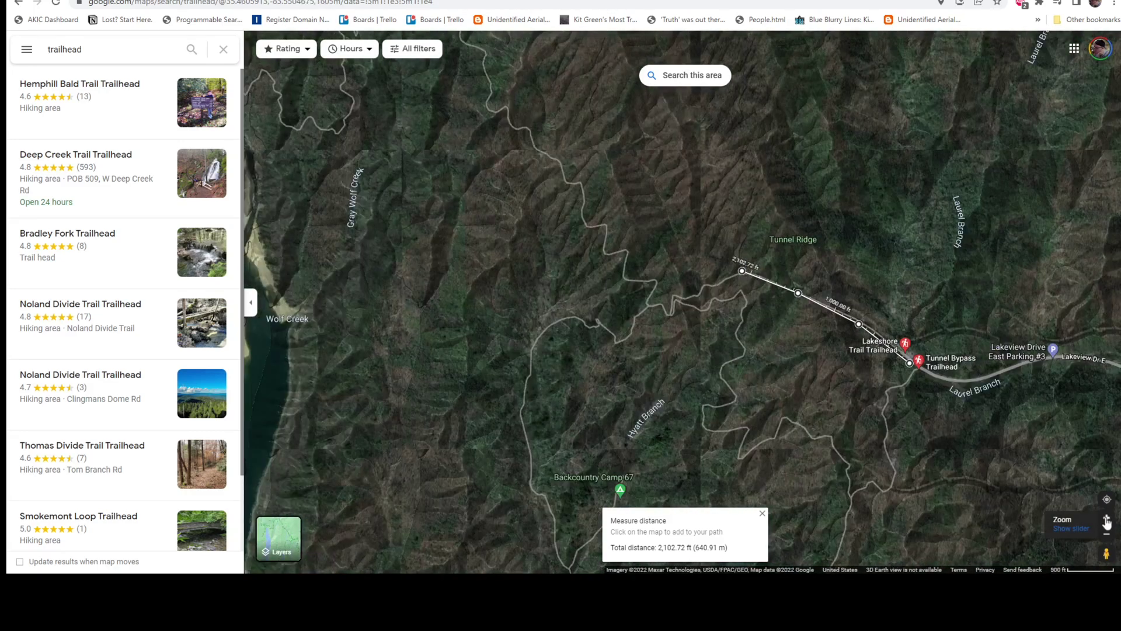
left_click(1106, 518)
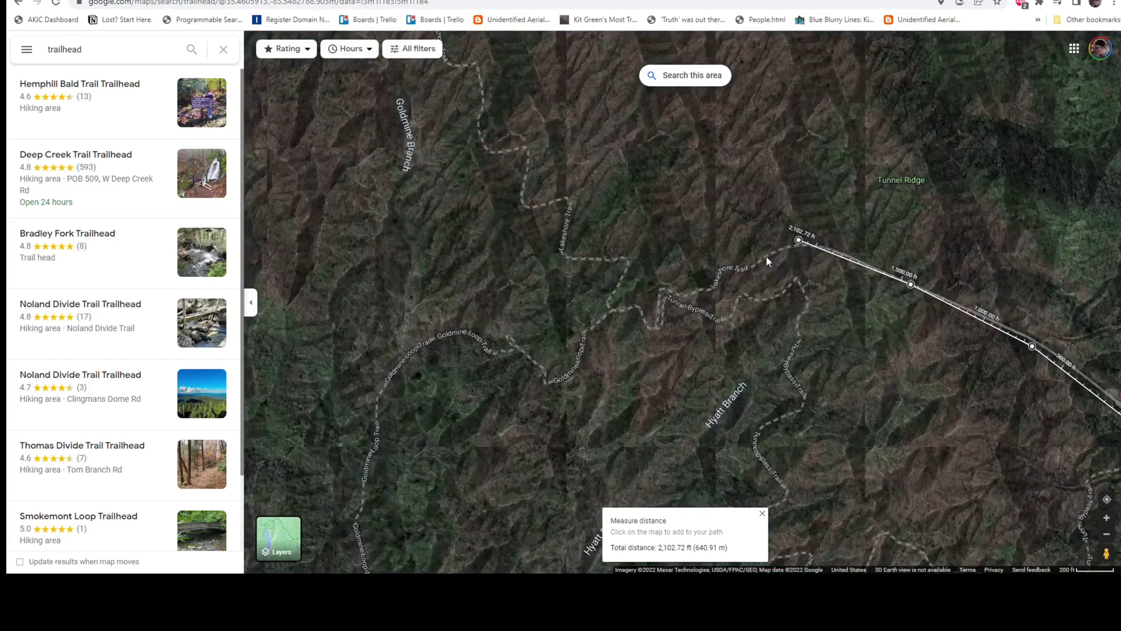
left_click(766, 257)
left_click(741, 269)
left_click(723, 271)
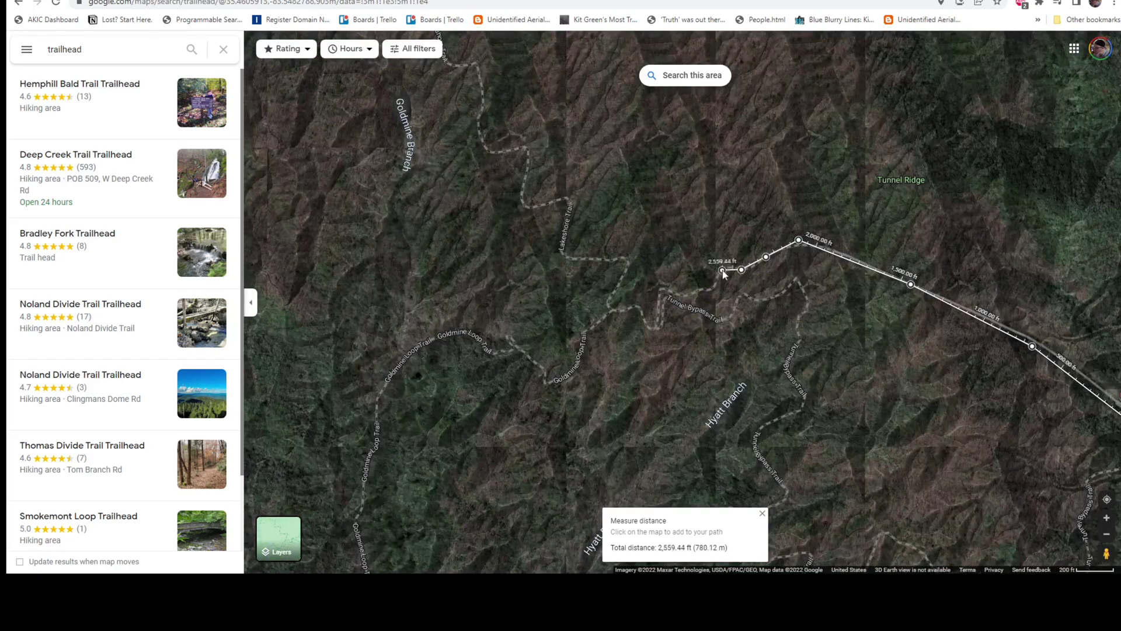
left_click(711, 288)
left_click(680, 295)
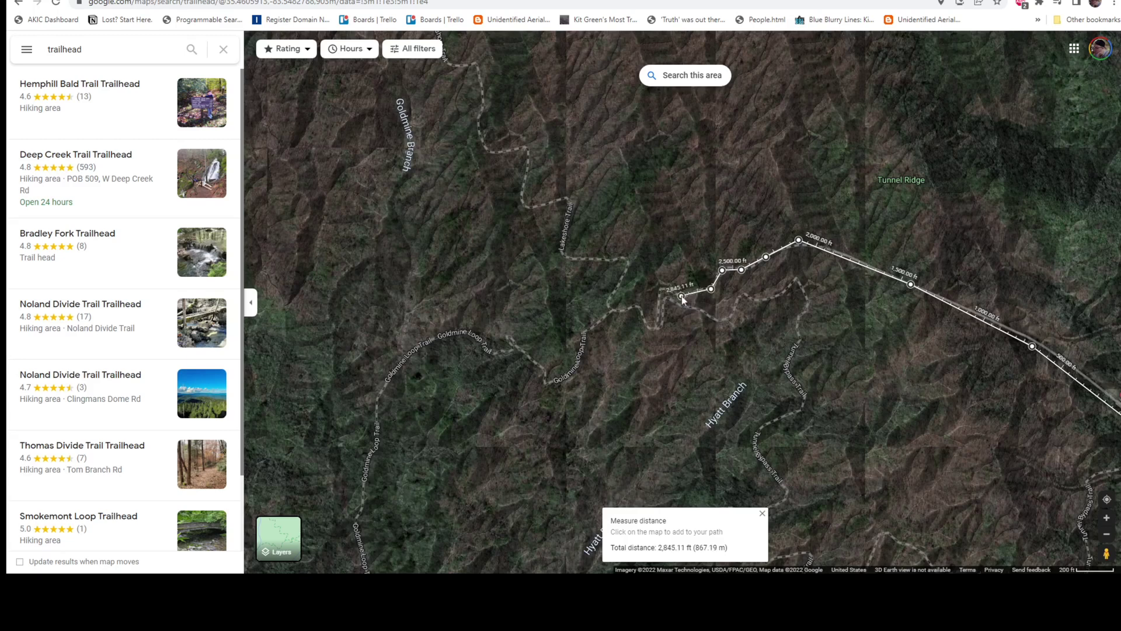
left_click(659, 290)
left_click(656, 318)
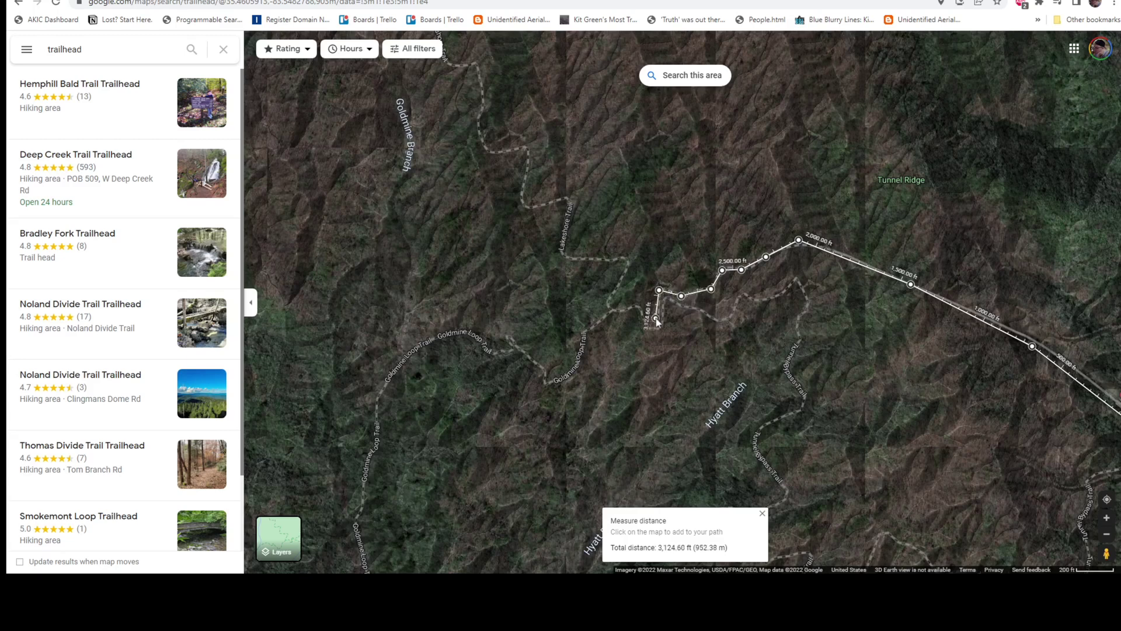
left_click(656, 326)
left_click(643, 322)
left_click(636, 307)
left_click(611, 309)
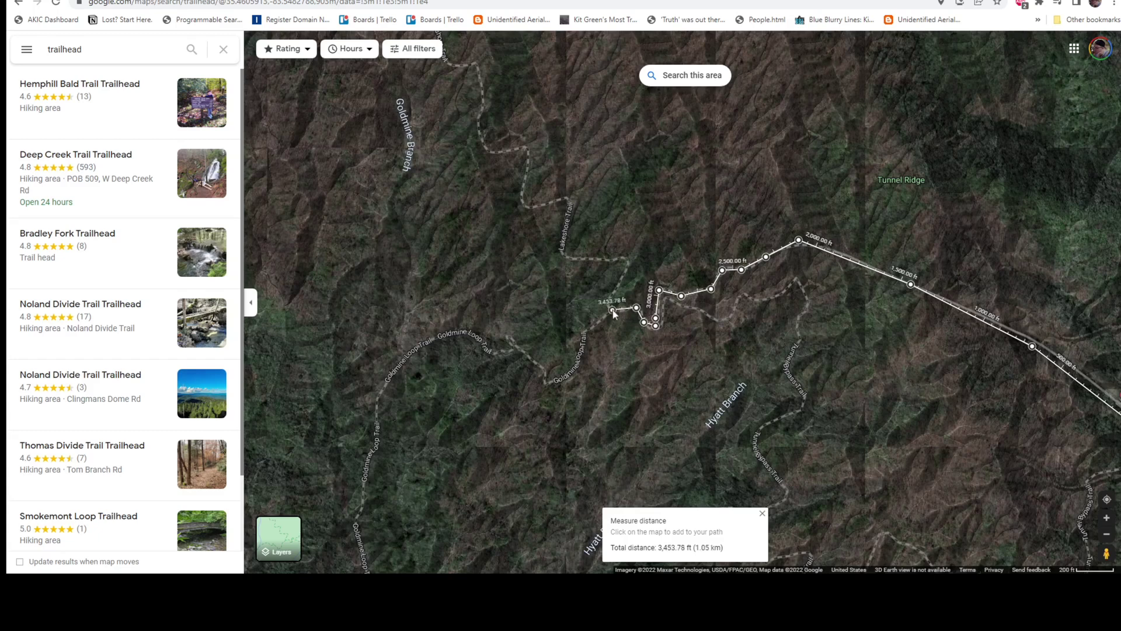
Step: Extend the measured path from the Goldmine Loop Trail junction north through the zigzags of the Lakeshore Trail
left_click(608, 298)
left_click(627, 260)
left_click(608, 259)
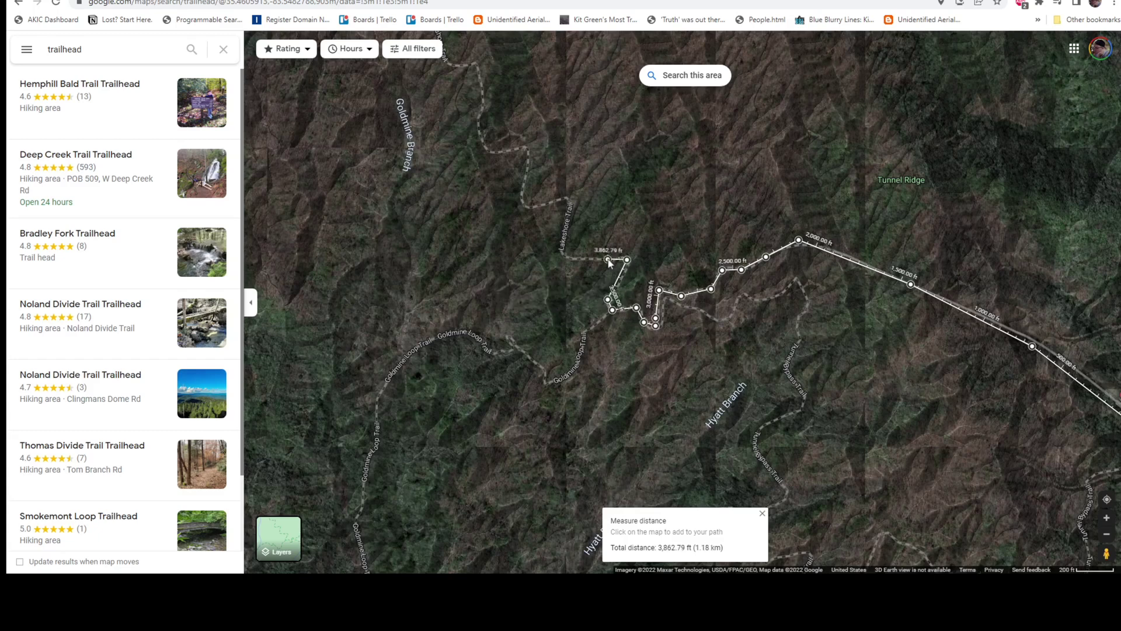
left_click(563, 254)
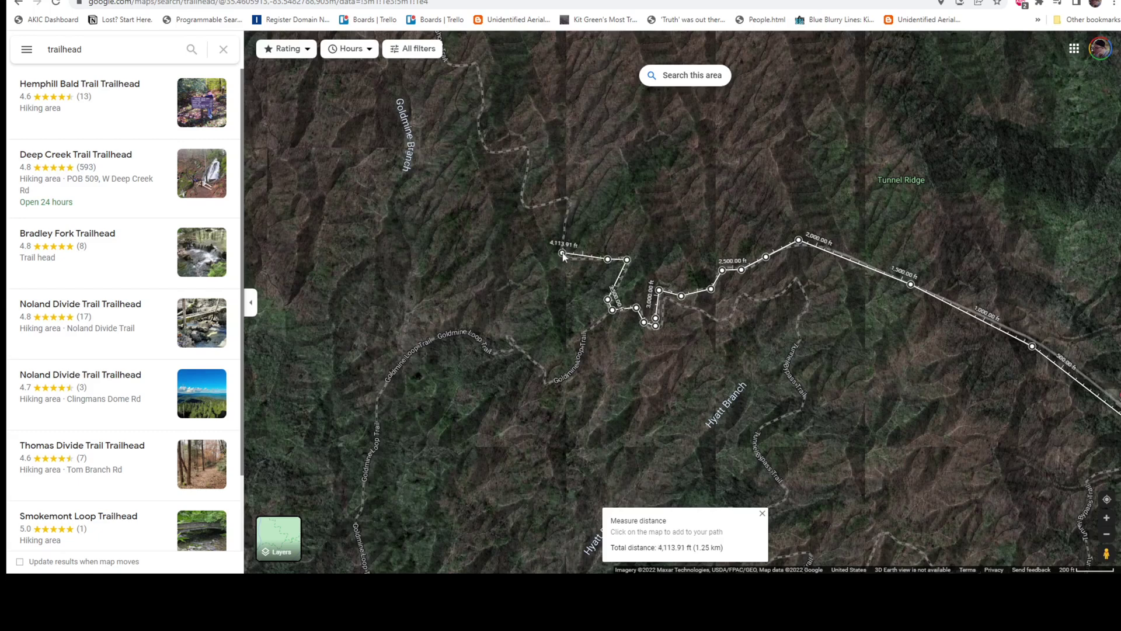
left_click(568, 199)
left_click(524, 205)
left_click(526, 148)
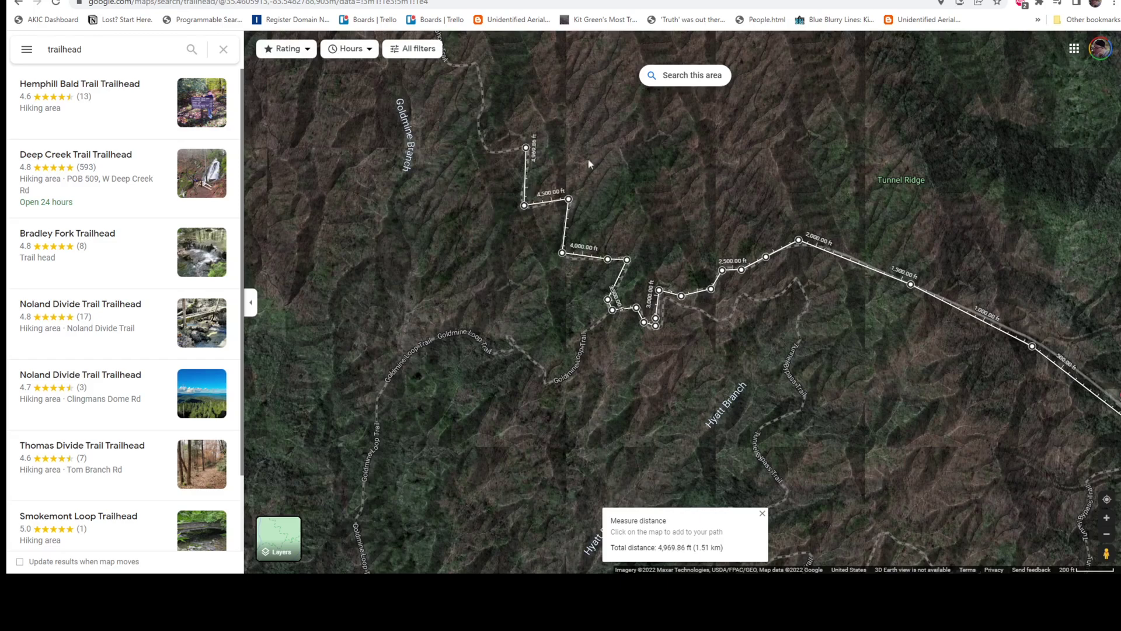
Step: Continue the measured path northwest along the Lakeshore Trail, following the stretch east of Goldmine Branch
left_click_drag(642, 200, 784, 355)
left_click_drag(657, 302, 775, 387)
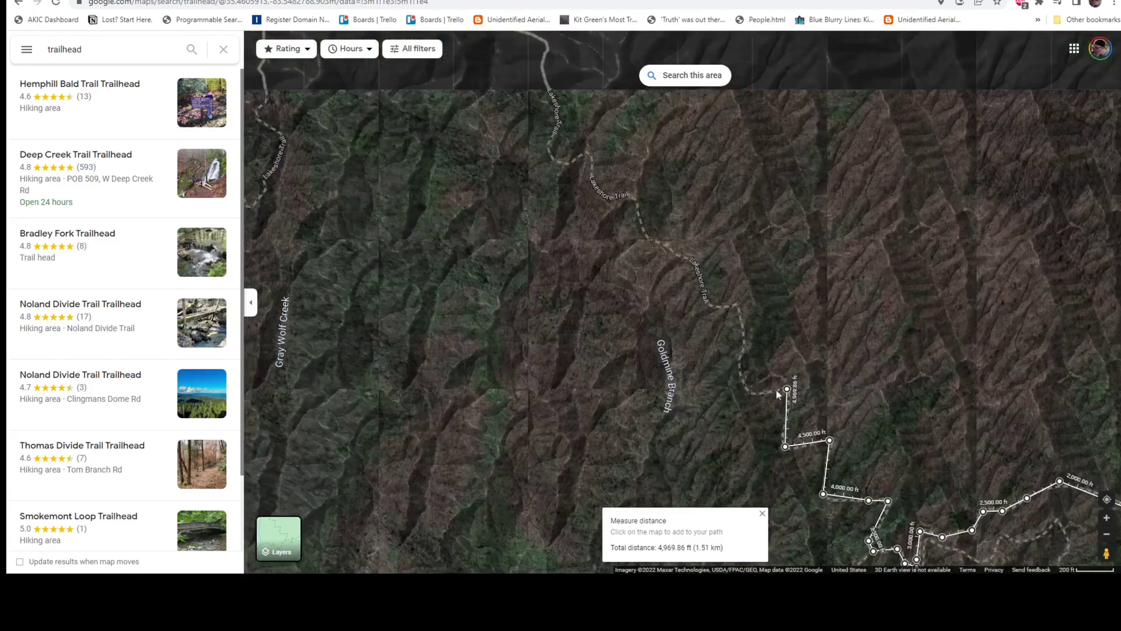
left_click(748, 390)
left_click(737, 360)
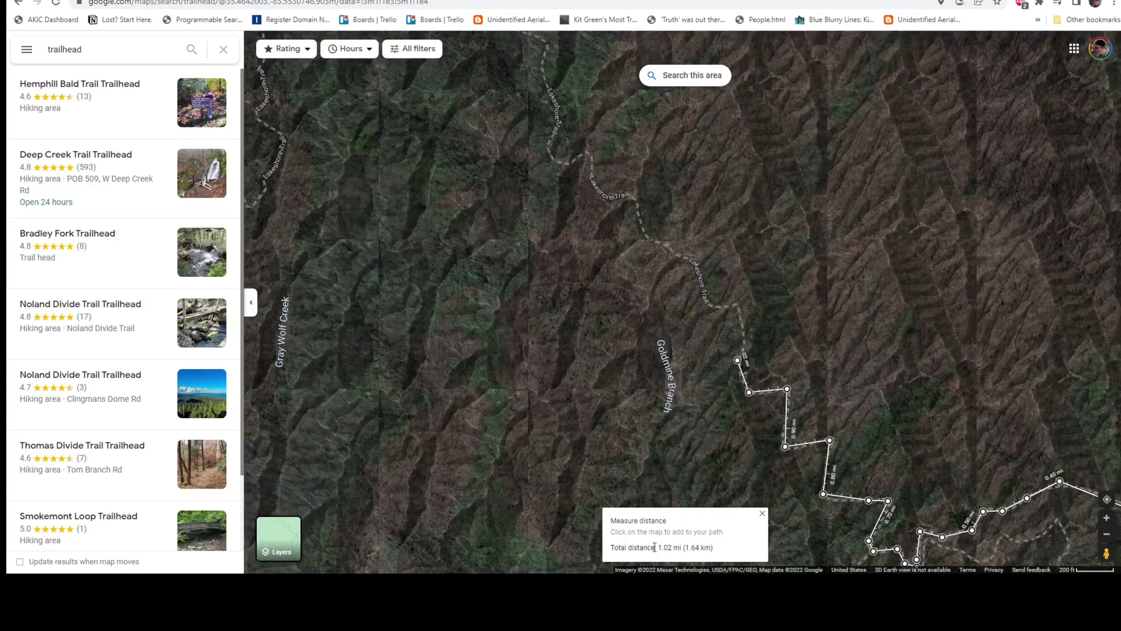
left_click(736, 305)
left_click(706, 302)
left_click(692, 258)
left_click(655, 238)
left_click(641, 227)
left_click(636, 206)
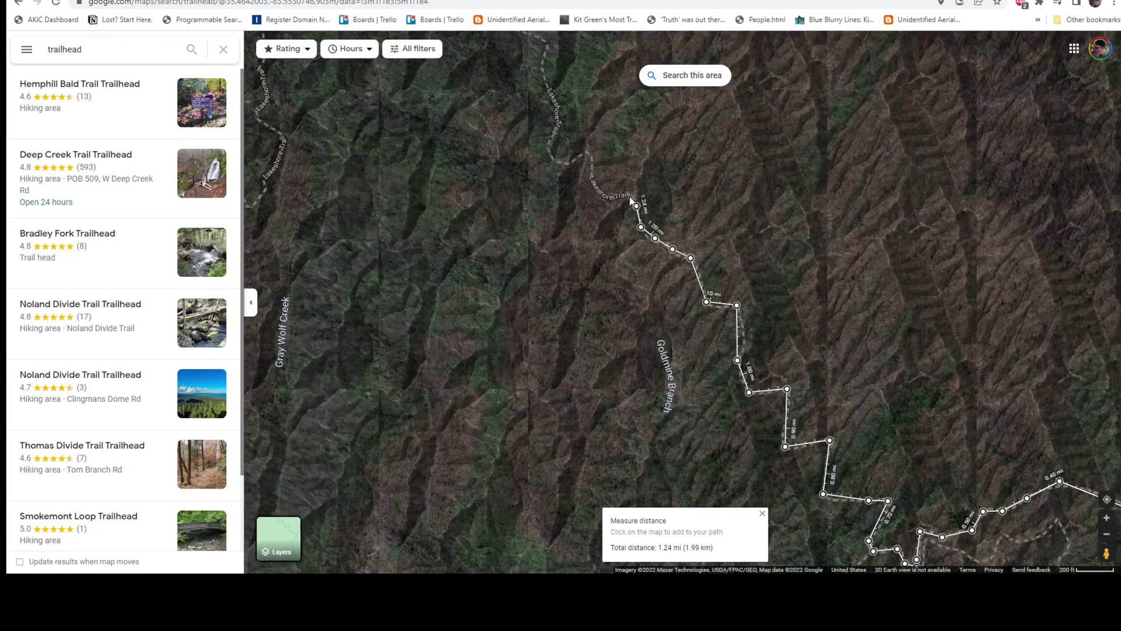
Step: Trace the Lakeshore Trail's bends beyond the head of Goldmine Branch and follow the trail north
left_click(627, 192)
left_click(591, 175)
left_click(587, 153)
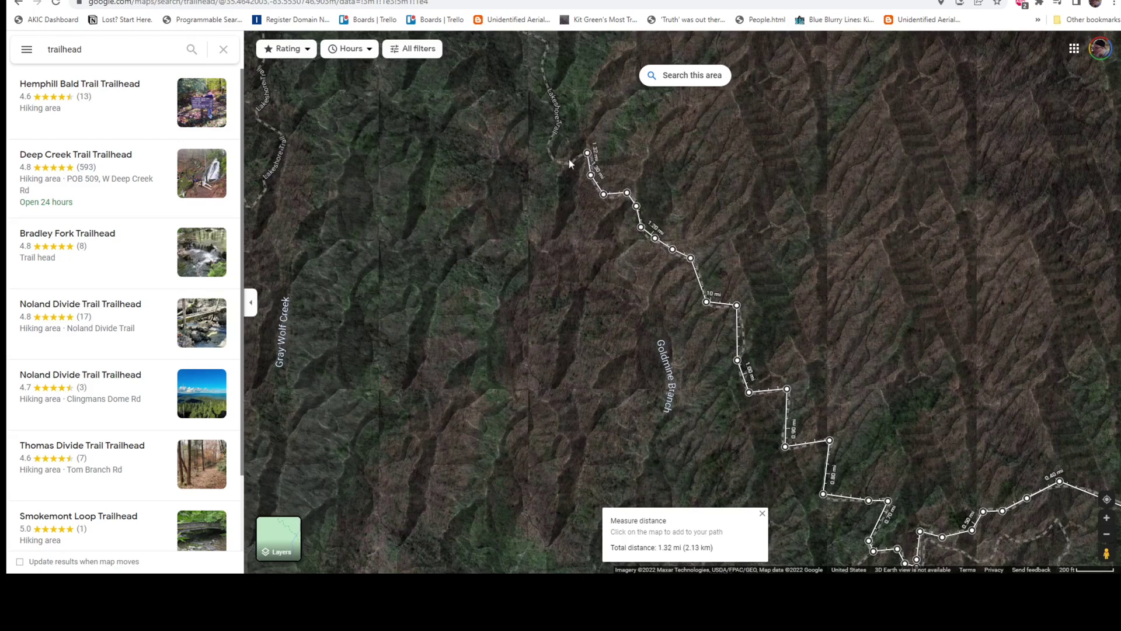
left_click(567, 162)
left_click(551, 157)
left_click(556, 126)
left_click(549, 89)
Step: Extend the measured path along the Lakeshore Trail to the sharp bend east of the White Oak Branch Trail junction
left_click_drag(590, 92, 752, 328)
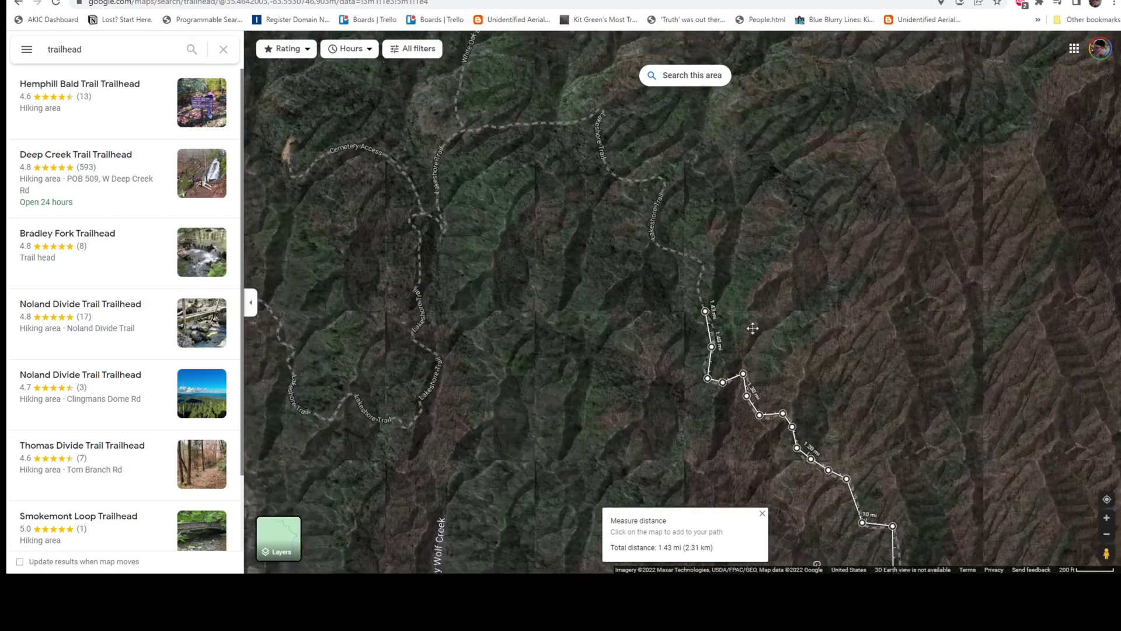
left_click(704, 280)
left_click(660, 256)
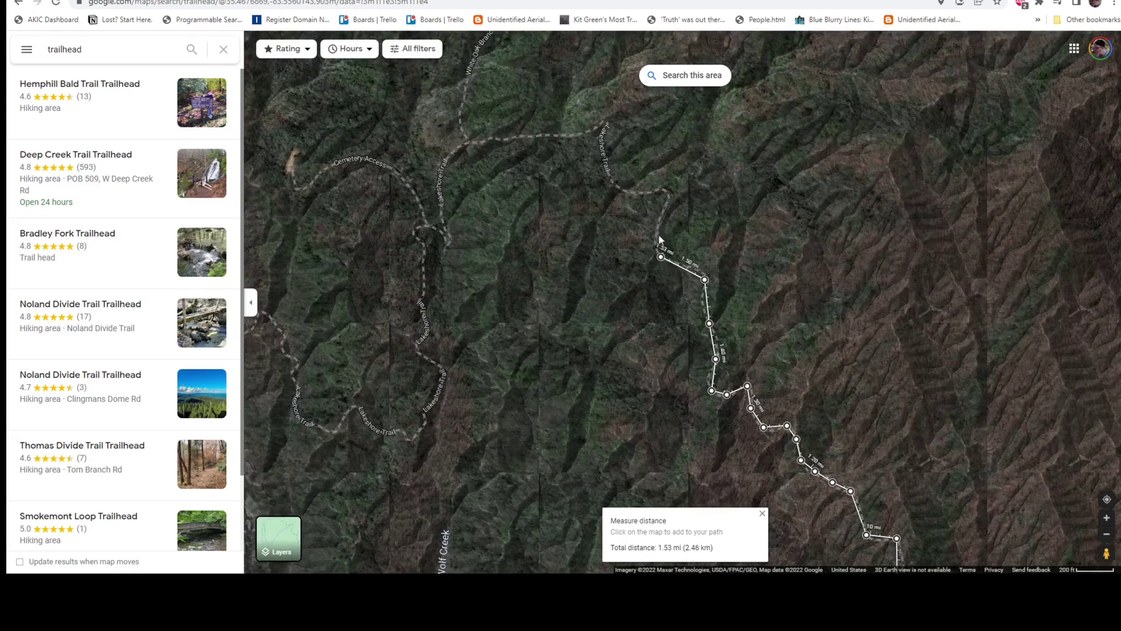
left_click(665, 194)
left_click(623, 187)
left_click(607, 166)
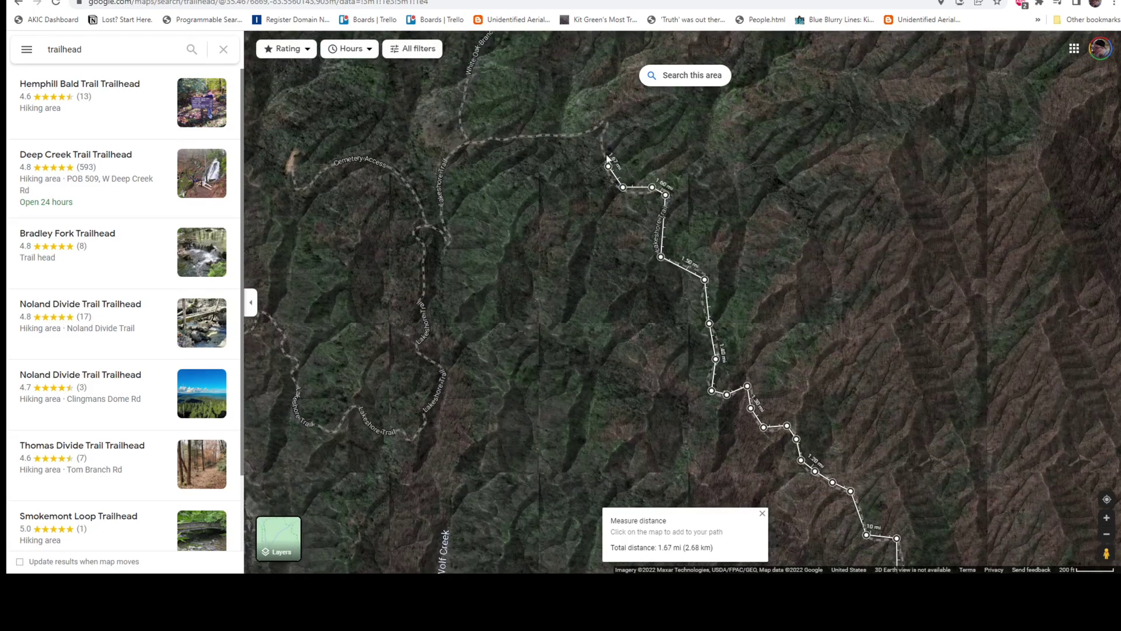
left_click(602, 146)
left_click(605, 124)
Step: Trace the Lakeshore Trail west to the White Oak Branch Trail junction and south toward the Cemetery Access turnoff
left_click(547, 134)
left_click(497, 139)
left_click(450, 156)
left_click(440, 174)
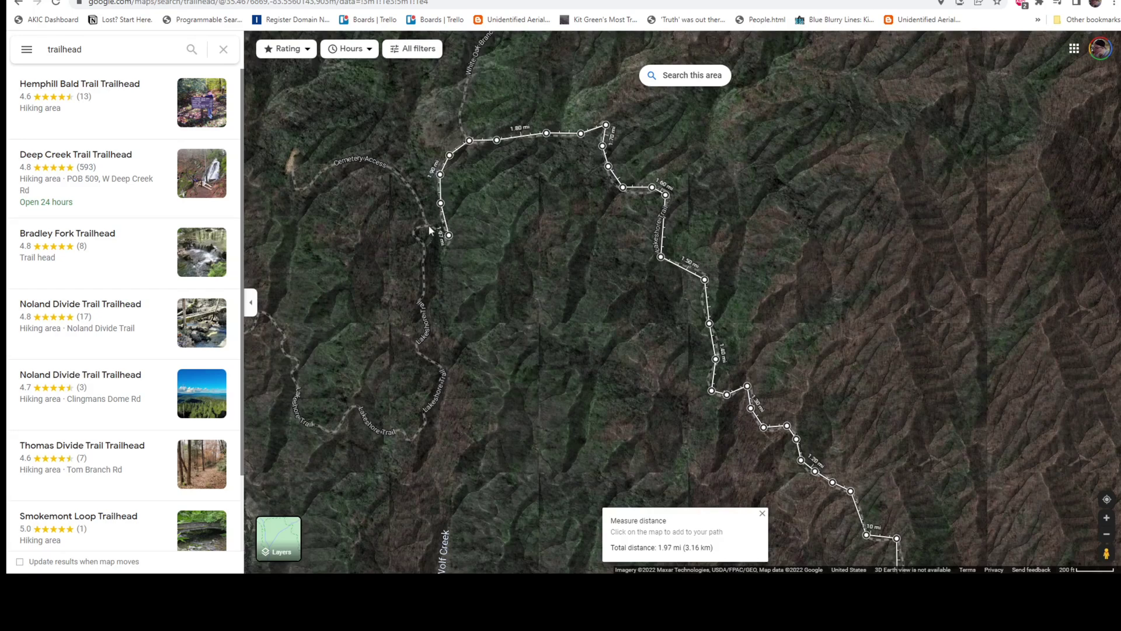
Step: Extend the measured path along the Cemetery Access trail to the clearing at its western end
left_click_drag(360, 199, 477, 227)
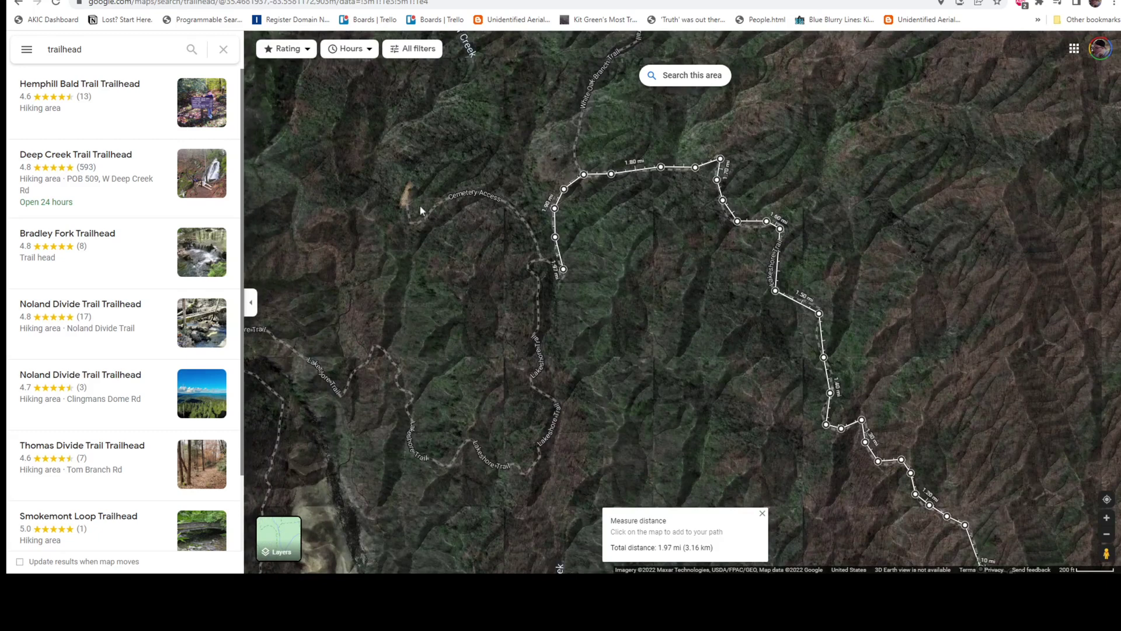
left_click(540, 259)
left_click(531, 232)
left_click(510, 206)
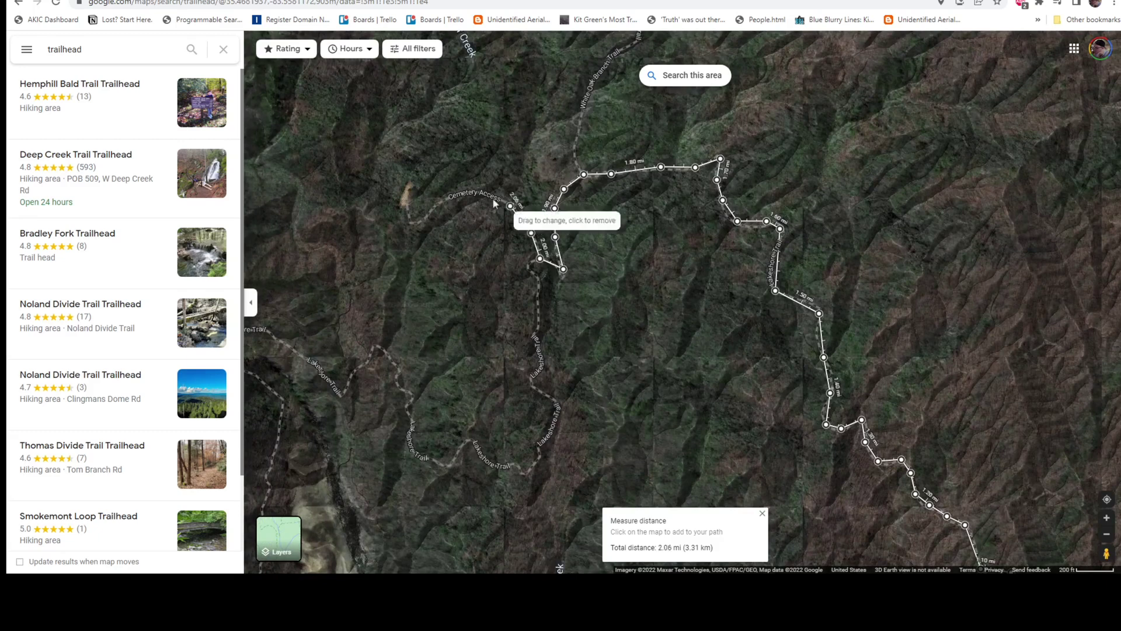
left_click(477, 192)
left_click(434, 210)
left_click(421, 221)
left_click(415, 222)
left_click(407, 205)
left_click(401, 199)
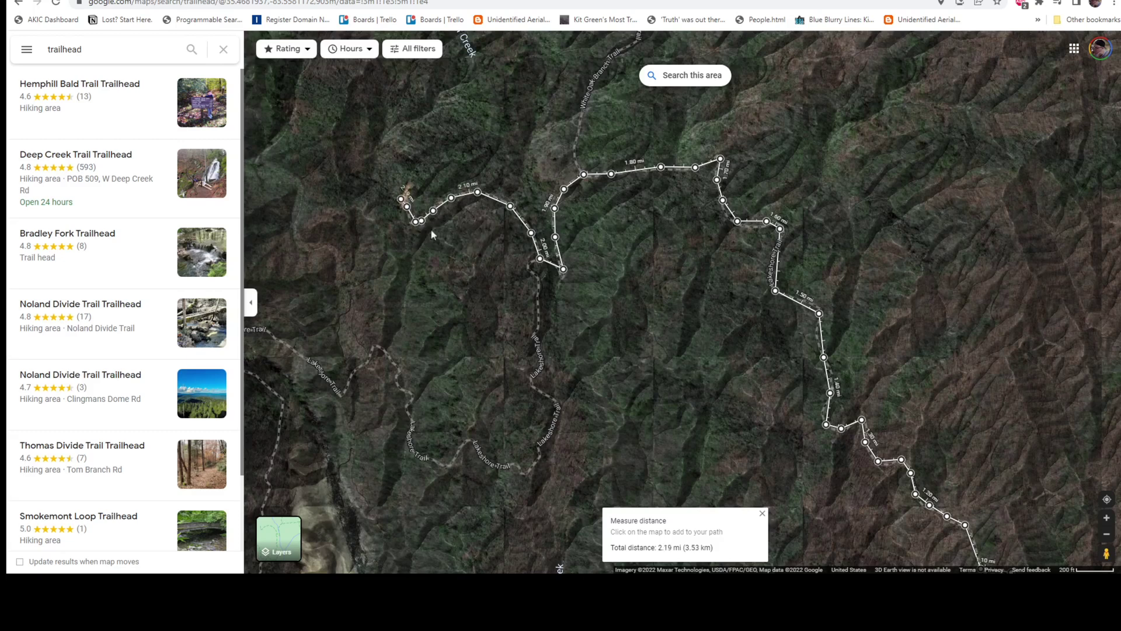
Step: Trace the return leg from the cemetery clearing along the Cemetery Access trail to the Lakeshore Trail
left_click(413, 206)
left_click(429, 223)
left_click(463, 205)
left_click(490, 203)
left_click(508, 217)
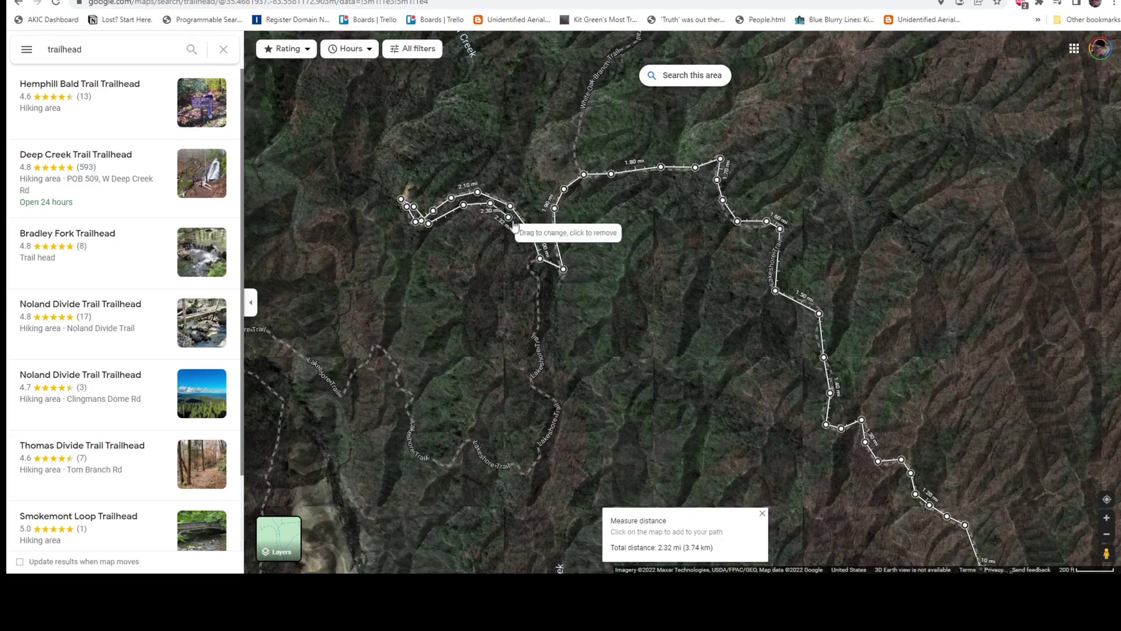
left_click(516, 234)
left_click(526, 249)
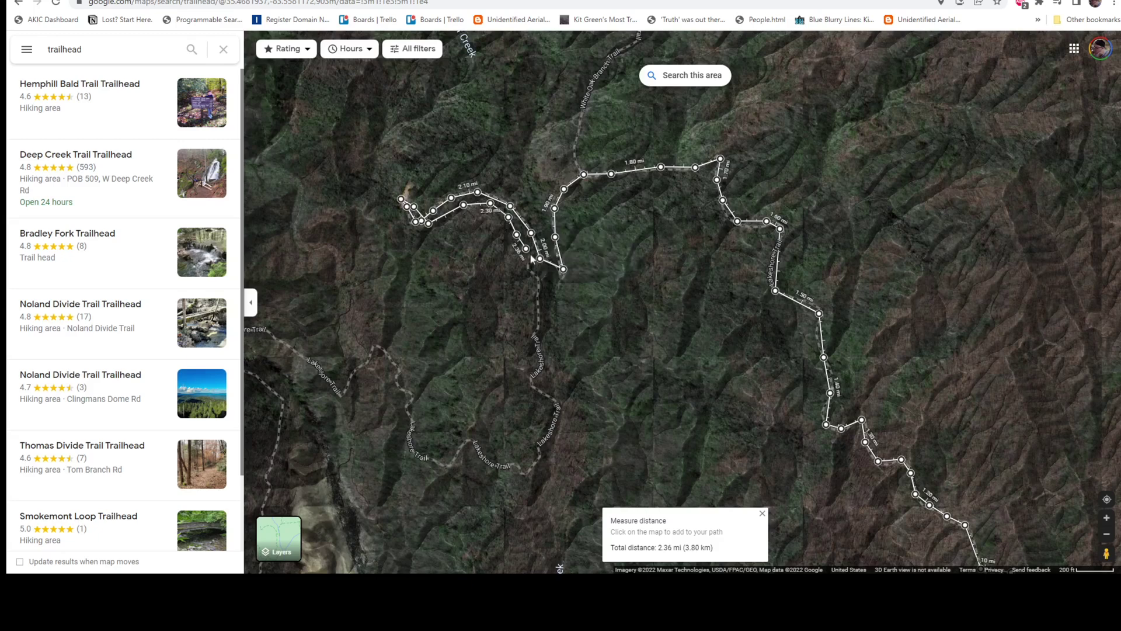
left_click(529, 254)
Step: Continue the measured path south along the Lakeshore Trail from the Cemetery Access junction and around its southern bend
left_click(531, 276)
left_click(532, 324)
left_click(531, 347)
left_click(537, 362)
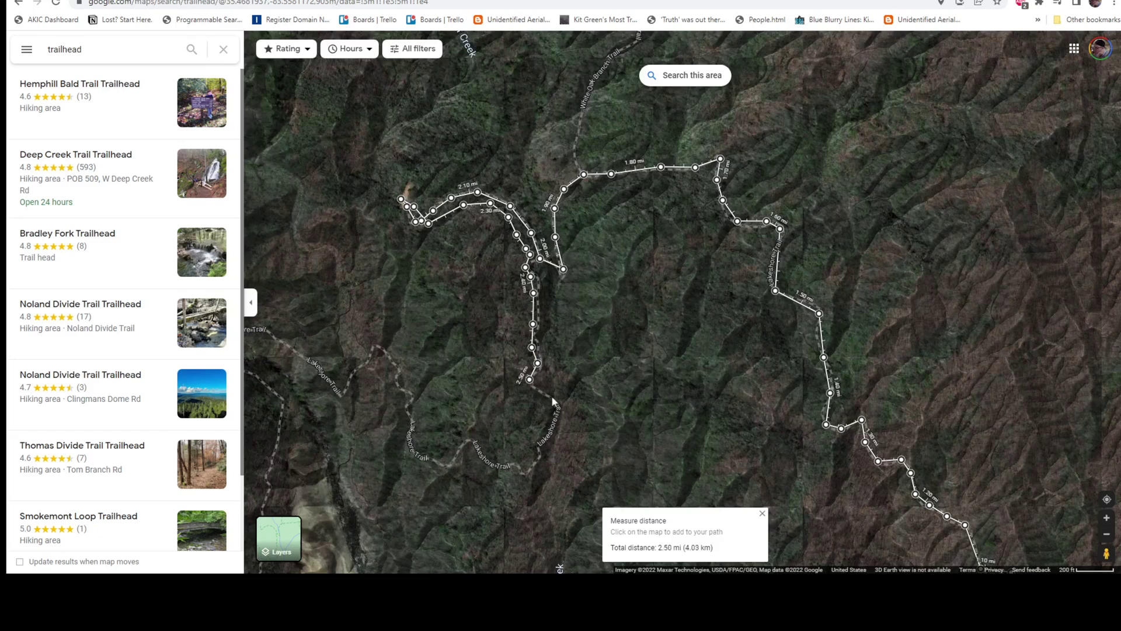
left_click(555, 419)
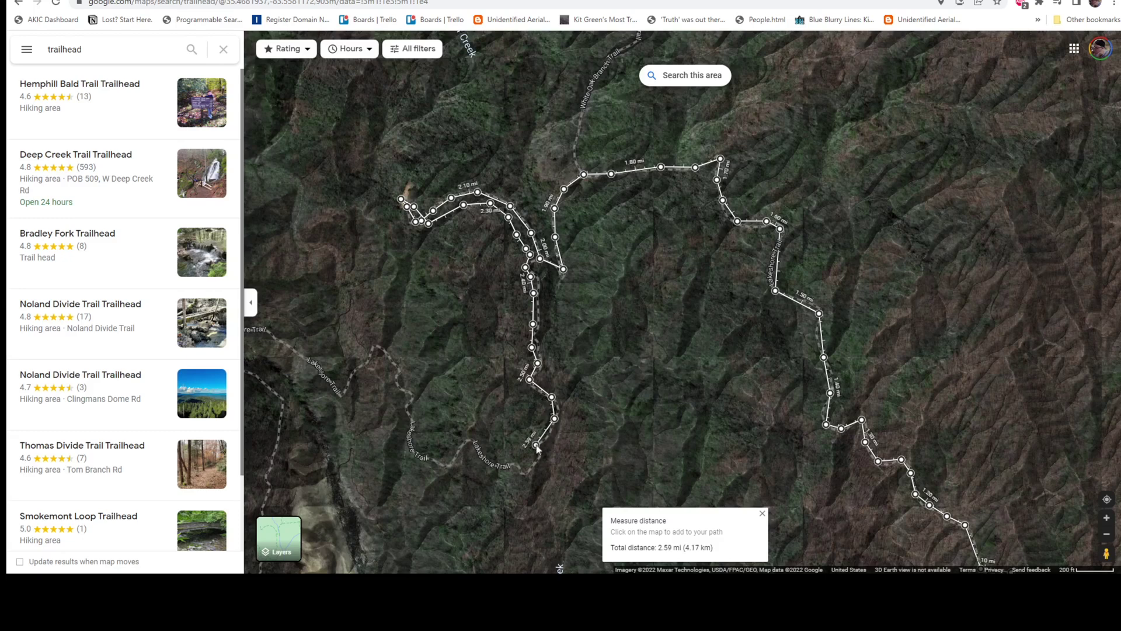
left_click(521, 472)
left_click(514, 463)
left_click(493, 464)
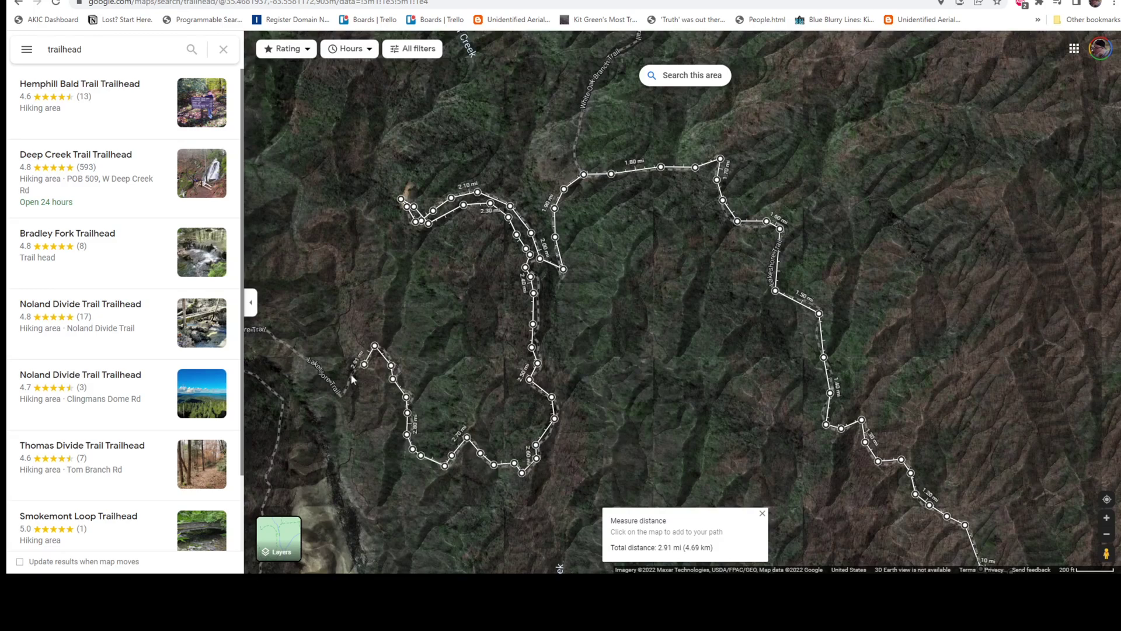
Step: Extend the measured path west along the Lakeshore Trail toward the Forney Creek Trail
left_click(350, 374)
left_click(342, 397)
left_click_drag(334, 337, 634, 390)
left_click(634, 390)
left_click(607, 370)
left_click(589, 357)
left_click(571, 351)
left_click(534, 353)
left_click(507, 364)
left_click(485, 371)
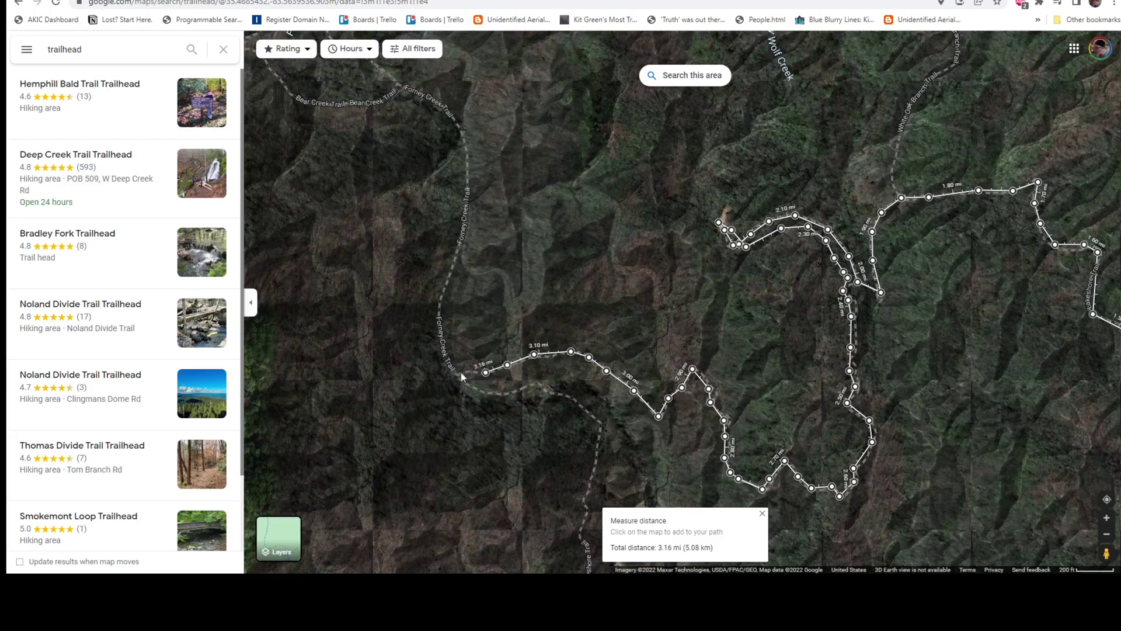
Step: Join the measured path to the Forney Creek Trail junction and add a short spur southeast along the adjoining trail
left_click(458, 372)
left_click(467, 385)
left_click(476, 387)
left_click(485, 392)
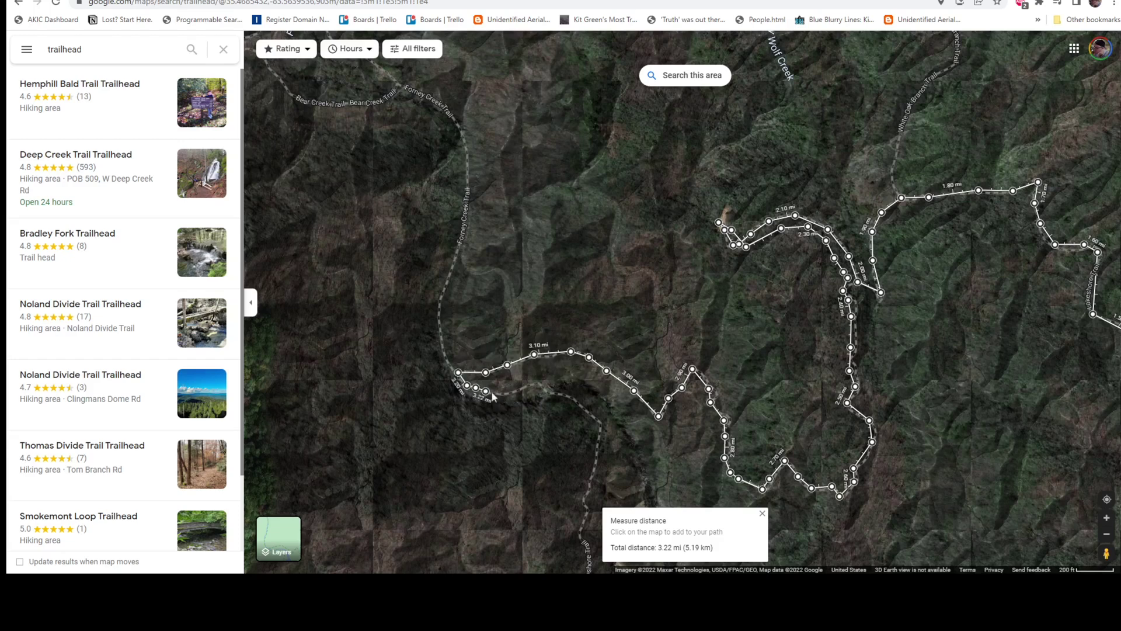
Step: Turn the measured path back from the spur and trace the Forney Creek Trail north
left_click(443, 355)
left_click(439, 303)
left_click(447, 282)
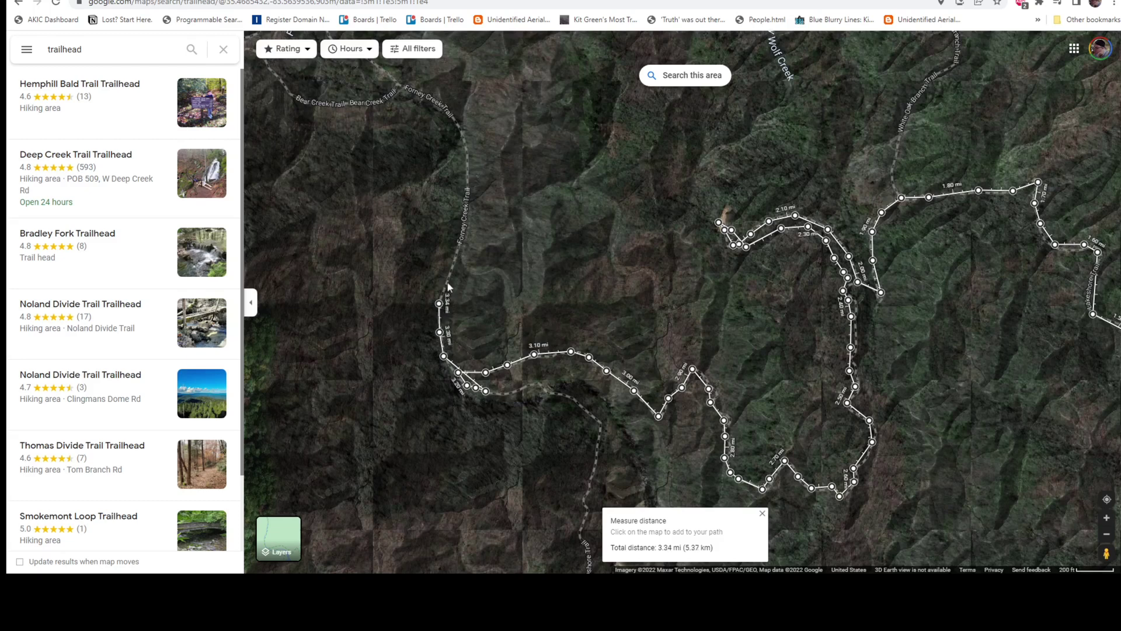
left_click(456, 251)
left_click(463, 206)
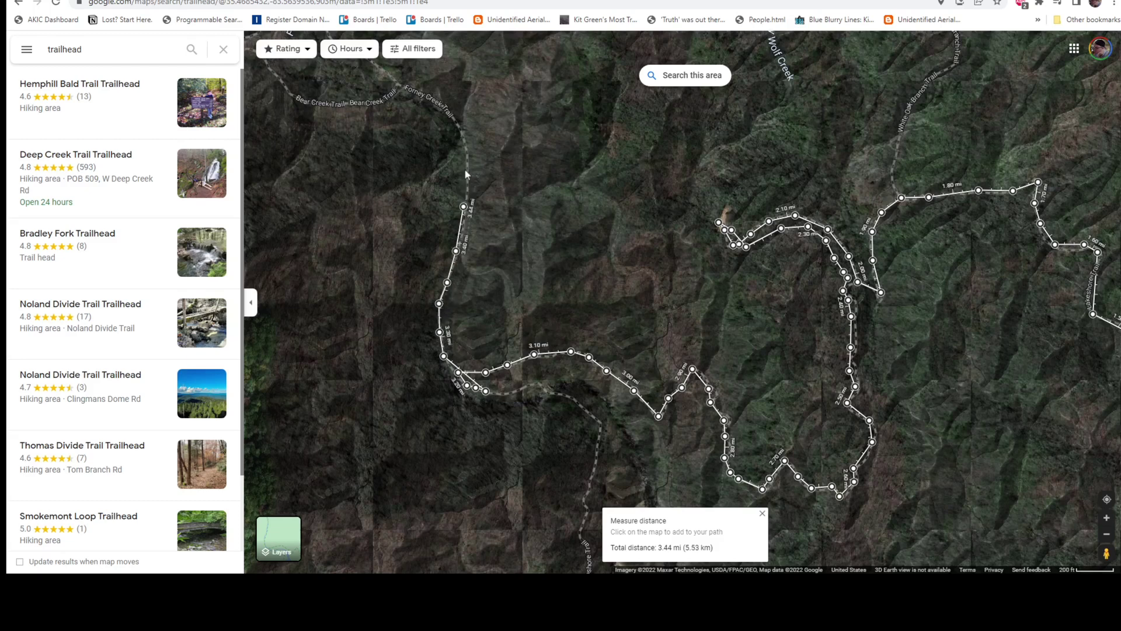
left_click(468, 165)
Step: Continue the measured path along the Forney Creek Trail, past the Bear Creek Trail junction and around the bend north
left_click_drag(456, 116, 516, 284)
left_click(513, 287)
left_click(487, 264)
left_click(461, 249)
left_click(435, 233)
left_click(398, 210)
left_click(383, 193)
left_click(419, 151)
left_click(472, 71)
Step: Trace the Forney Creek Trail north alongside Forney Creek toward Whiteoak Branch
left_click_drag(521, 206, 468, 395)
left_click_drag(454, 282, 441, 373)
left_click(419, 332)
left_click(432, 289)
left_click(427, 236)
left_click(448, 172)
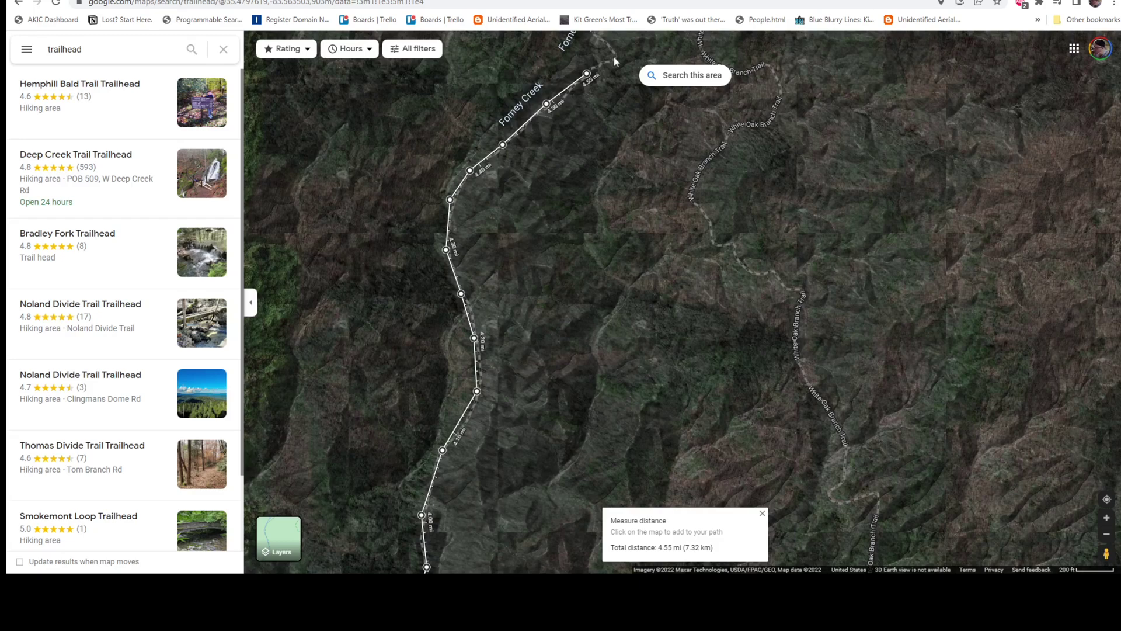
left_click(613, 56)
Step: Route the measured path onto the White Oak Branch Trail at Whiteoak Branch and trace it south toward Gray Wolf Creek
left_click_drag(626, 40, 566, 226)
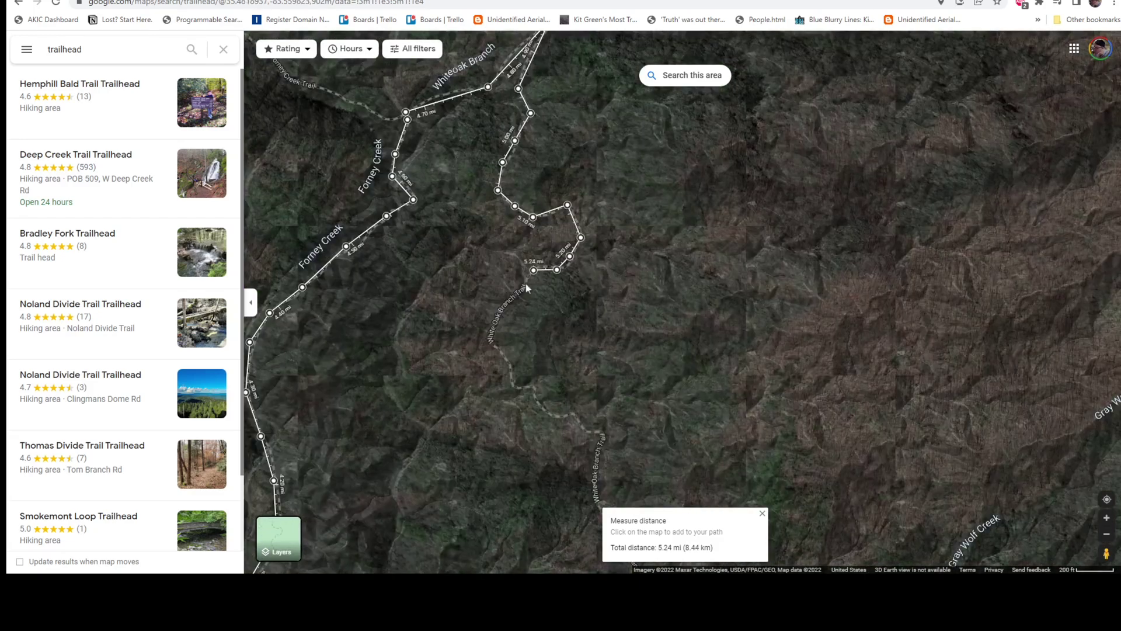
left_click(523, 287)
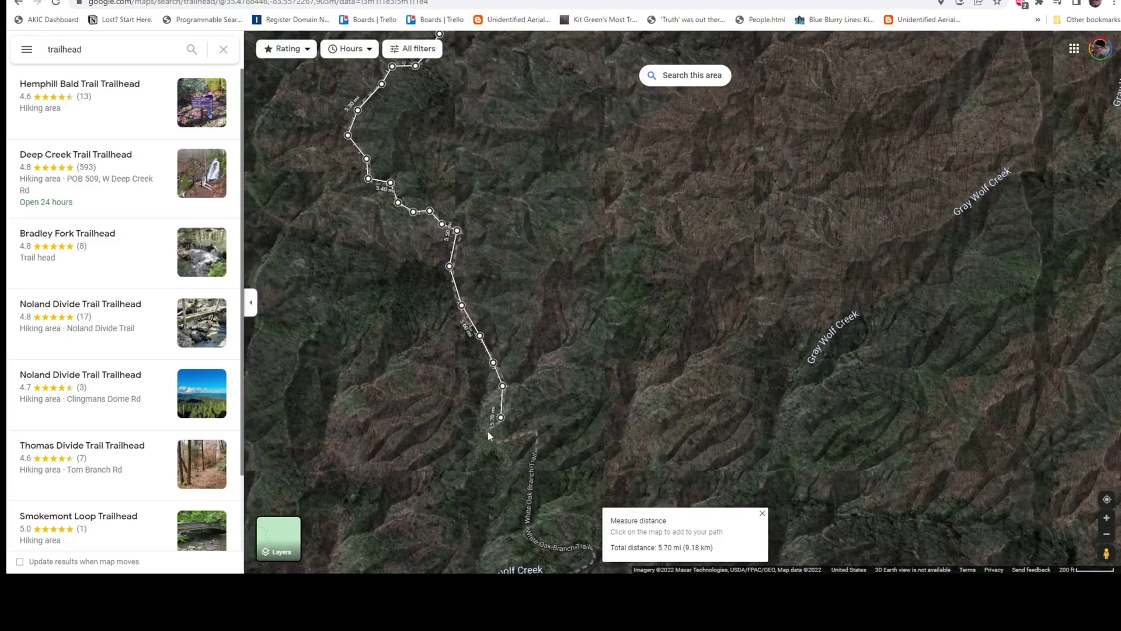
left_click(495, 443)
left_click(534, 433)
left_click_drag(590, 365, 508, 167)
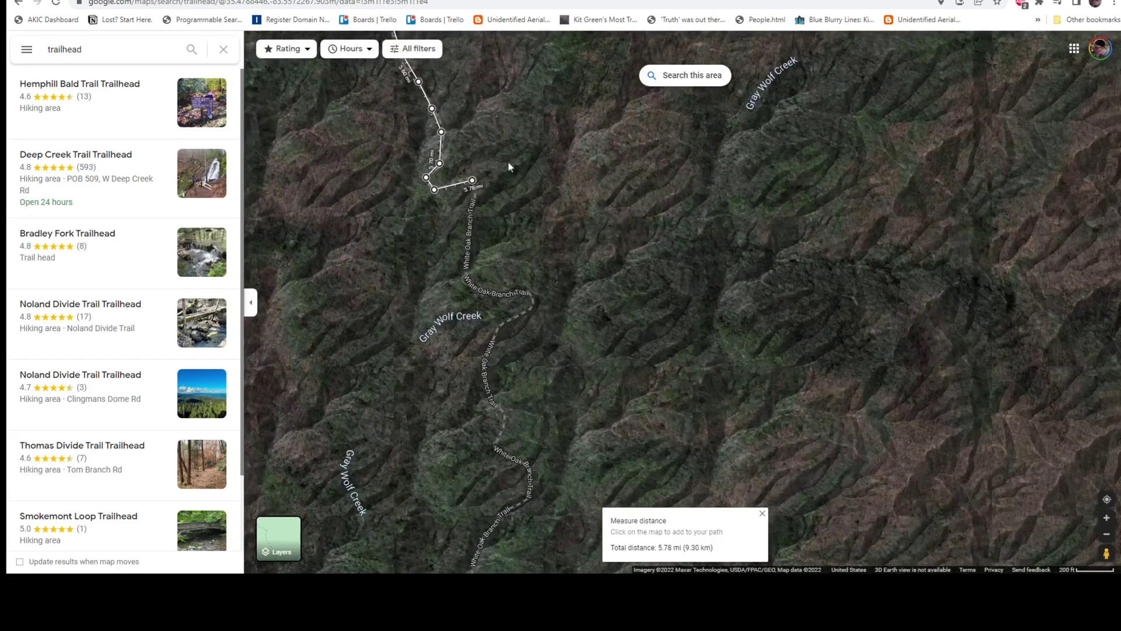
left_click(468, 224)
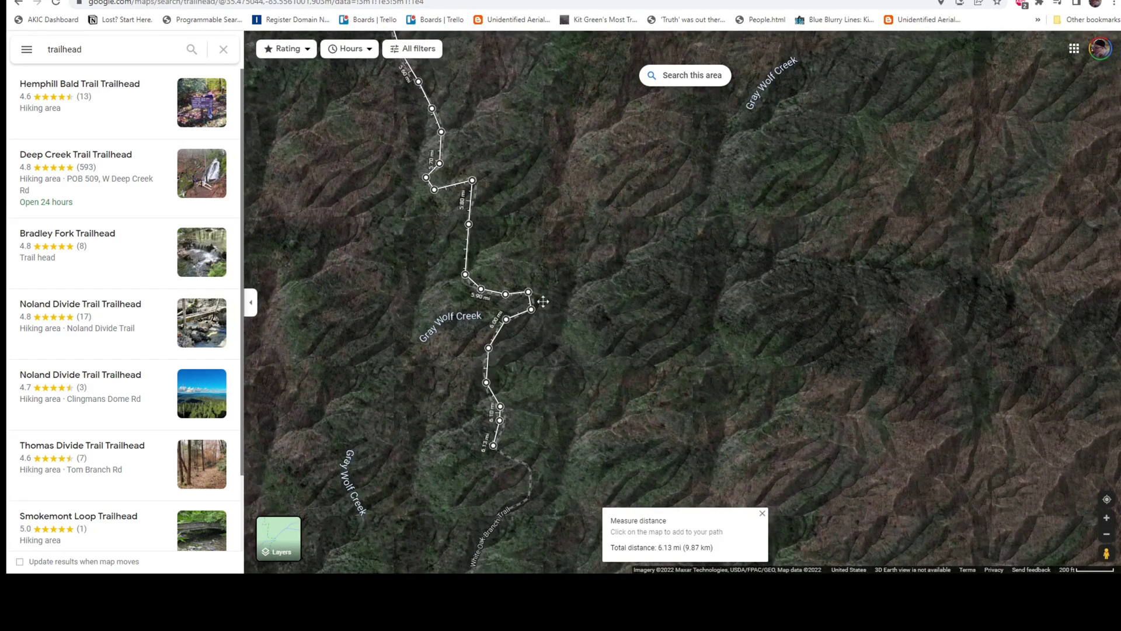
Step: Trace the rest of the White Oak Branch Trail south and close the loop at its Lakeshore Trail junction
left_click_drag(543, 302, 551, 163)
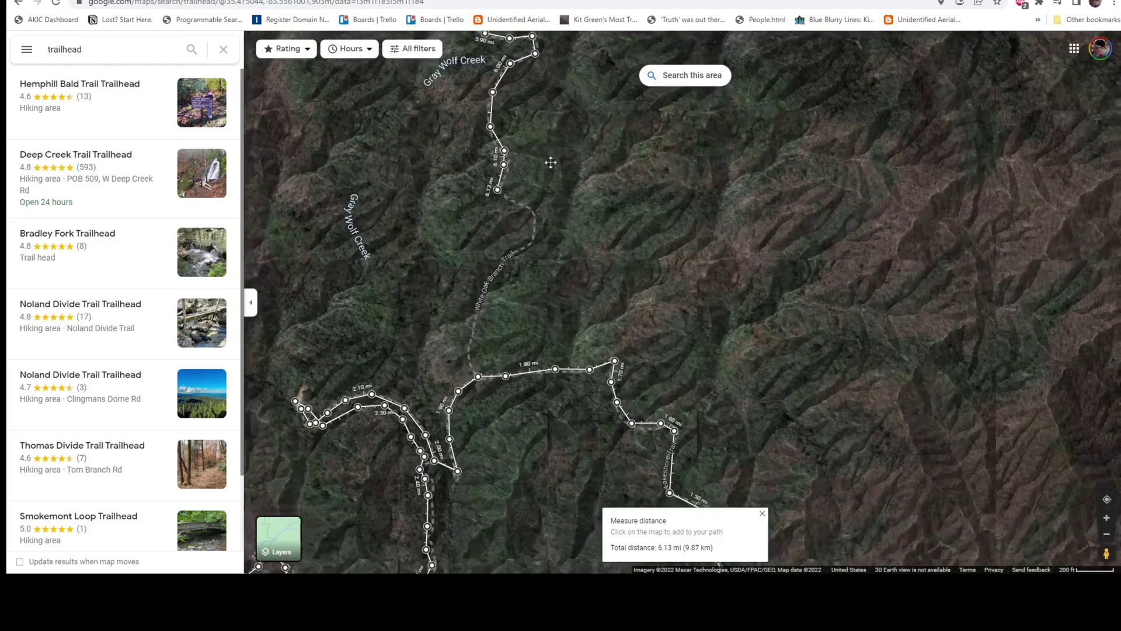
left_click(528, 207)
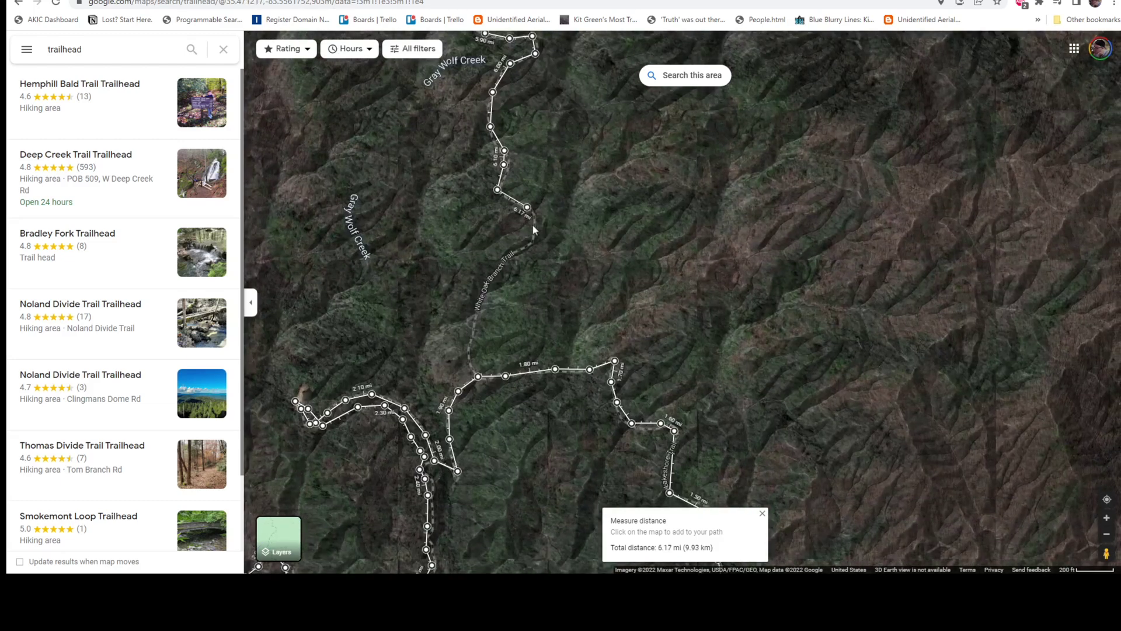
left_click(532, 224)
left_click(527, 243)
left_click(507, 255)
left_click(477, 298)
left_click(471, 344)
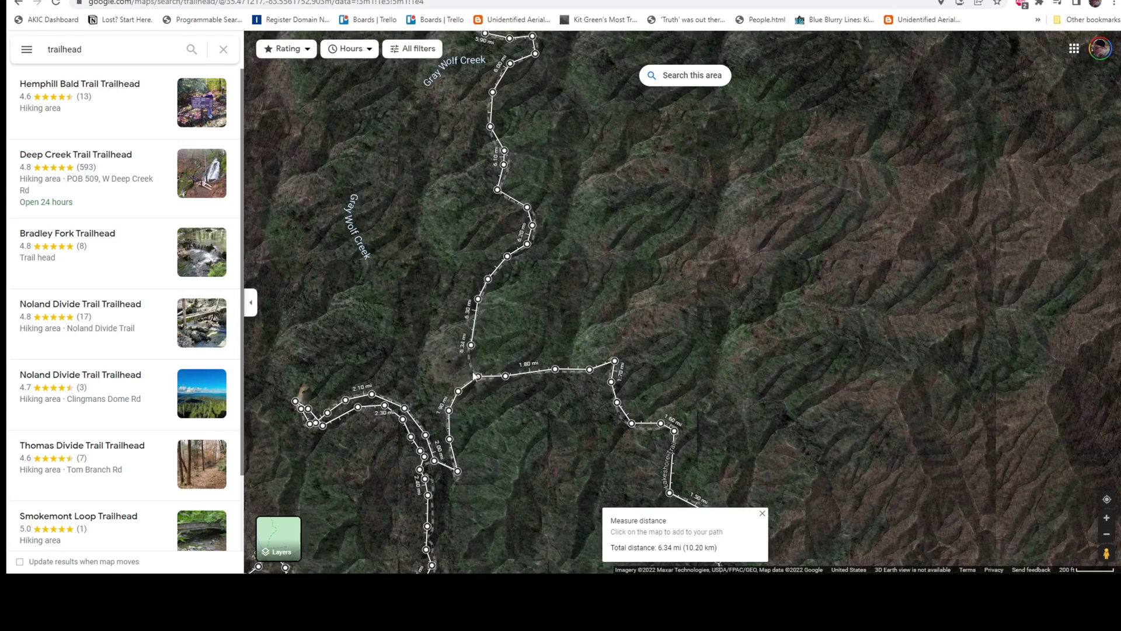
left_click(472, 373)
Step: Review the traced loop from the White Oak Branch junction to Forney Creek and back along the Lakeshore Trail to Tunnel Ridge
left_click_drag(524, 403, 554, 208)
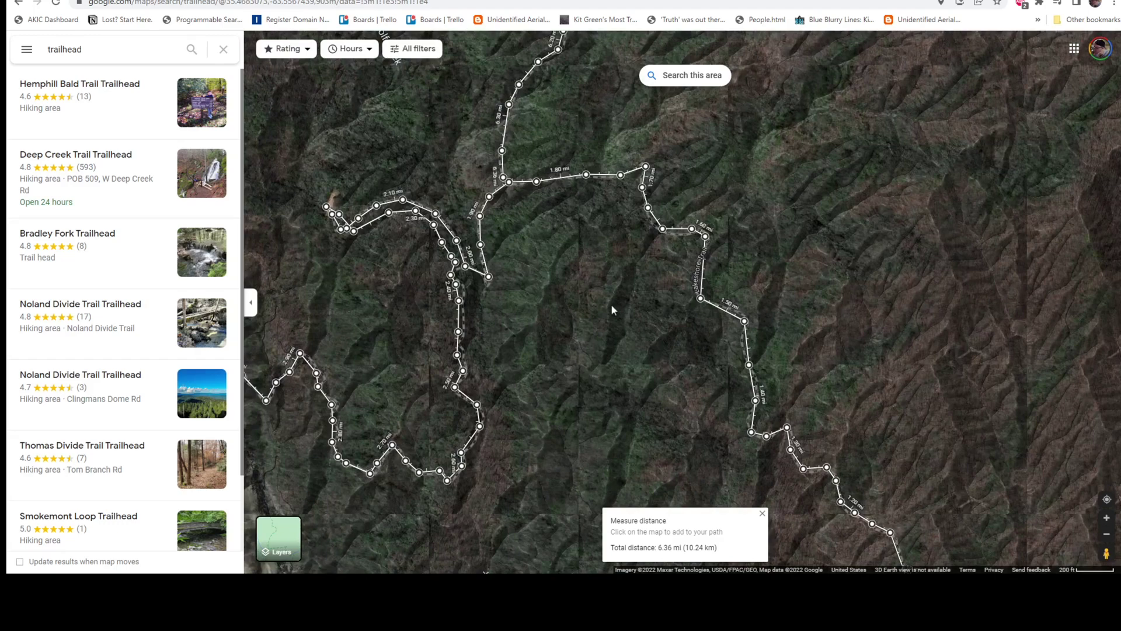
left_click_drag(610, 304, 797, 306)
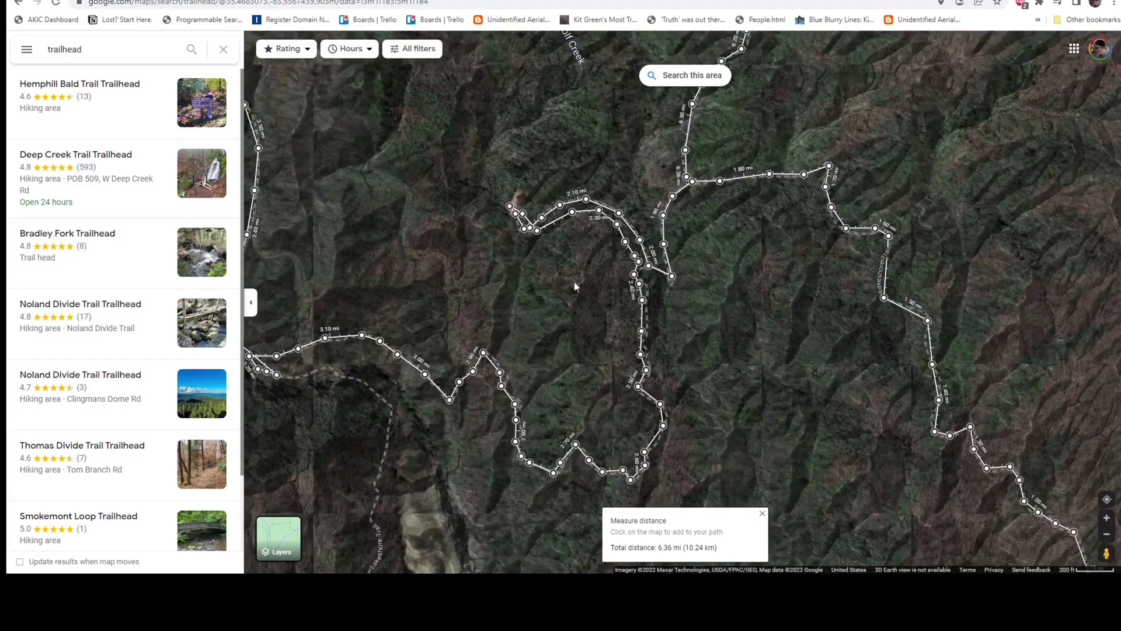
left_click_drag(534, 275, 616, 331)
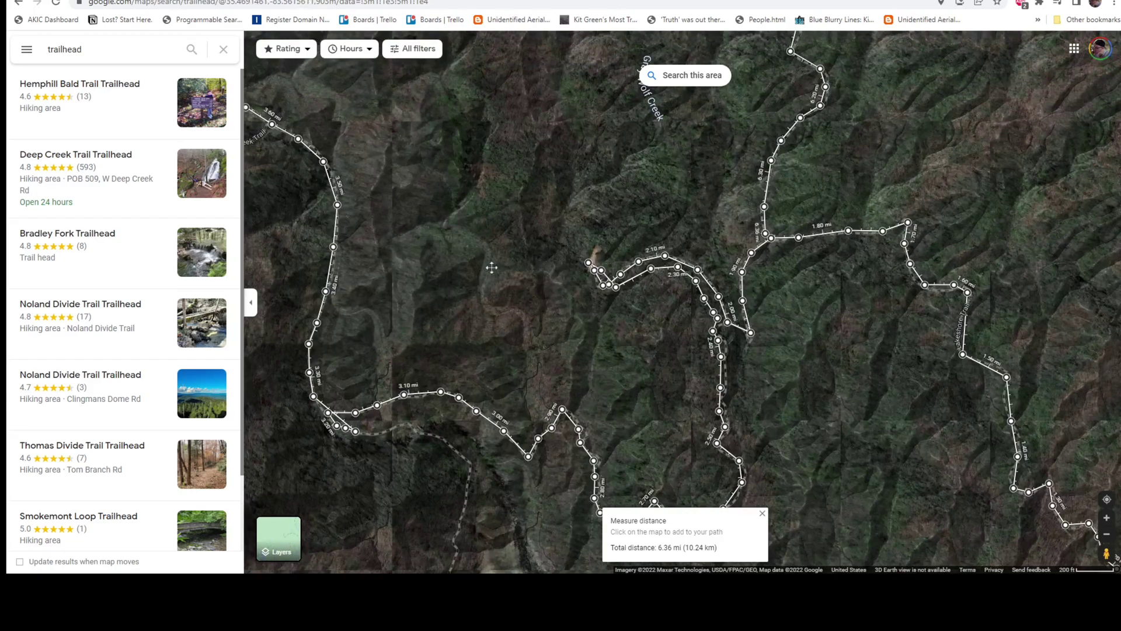
left_click_drag(490, 267, 475, 185)
left_click_drag(769, 321, 398, 338)
left_click_drag(529, 404, 400, 205)
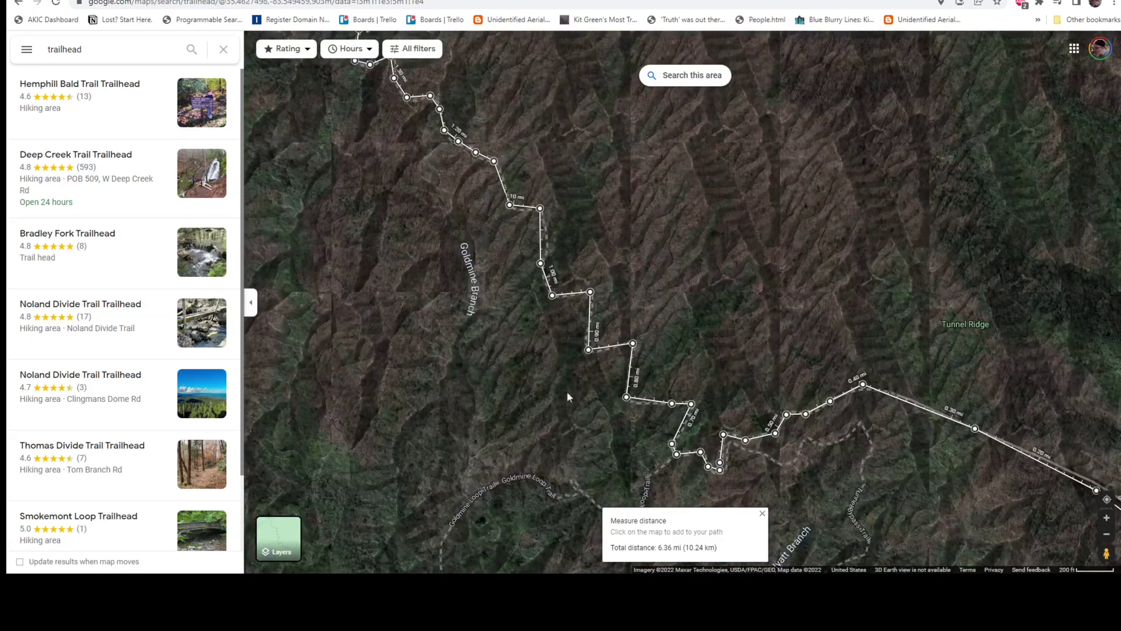
Step: Follow the measured path southeast below Tunnel Ridge back to its starting point at Tunnel Bypass Trailhead
left_click_drag(560, 420, 410, 352)
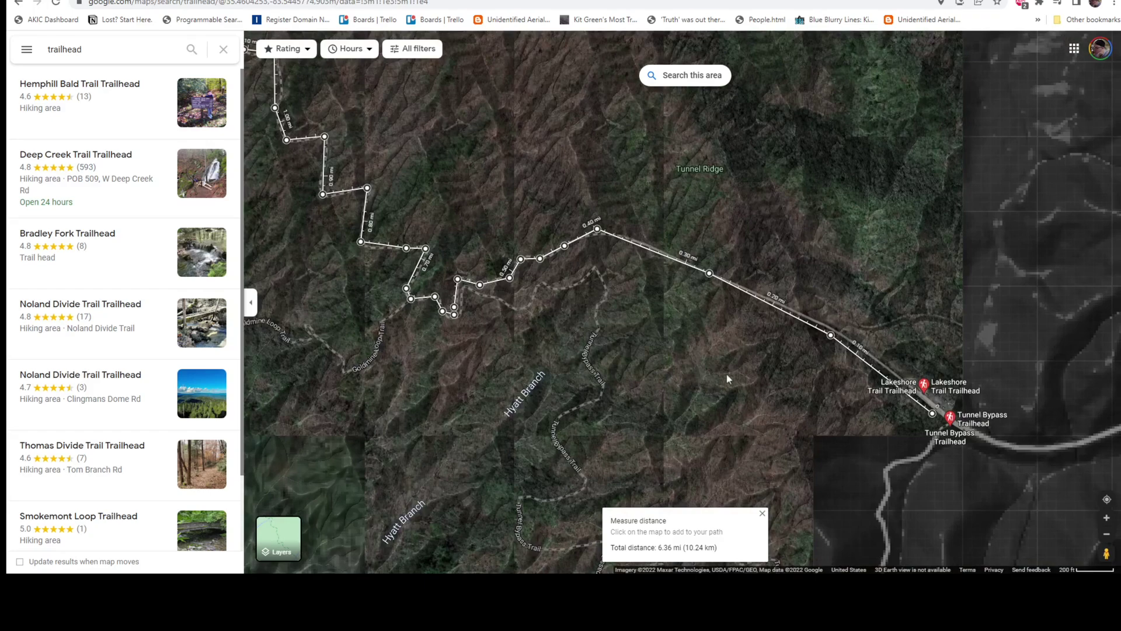
left_click_drag(738, 353, 565, 310)
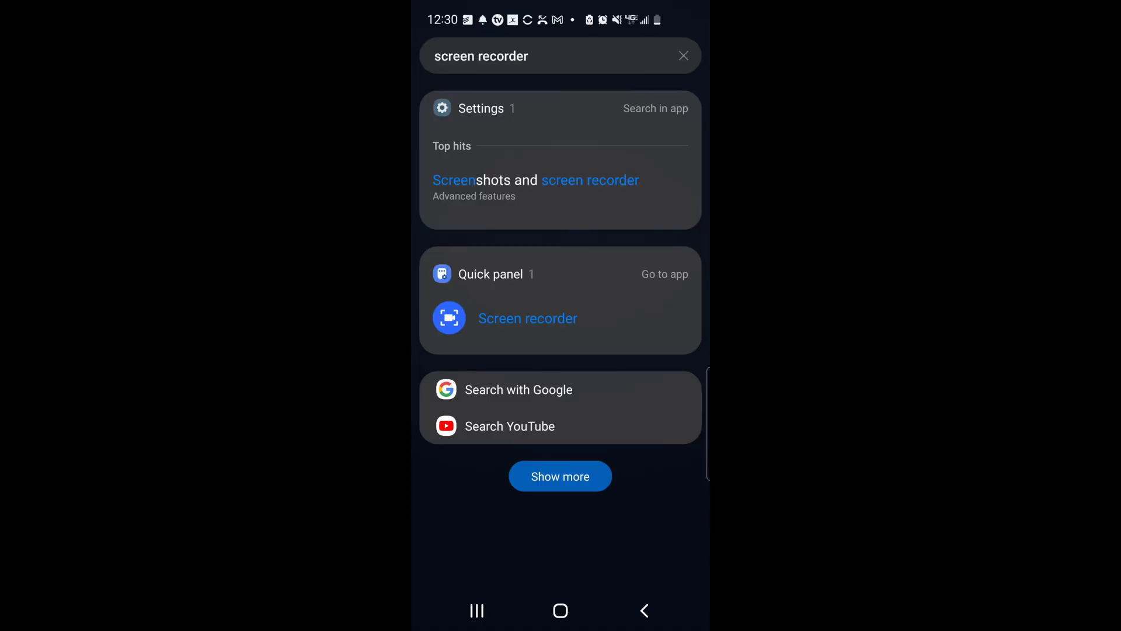
Step: Leave the screen recorder search on the phone, search the installed apps for "allt" and launch the AllTrails app
left_click(560, 610)
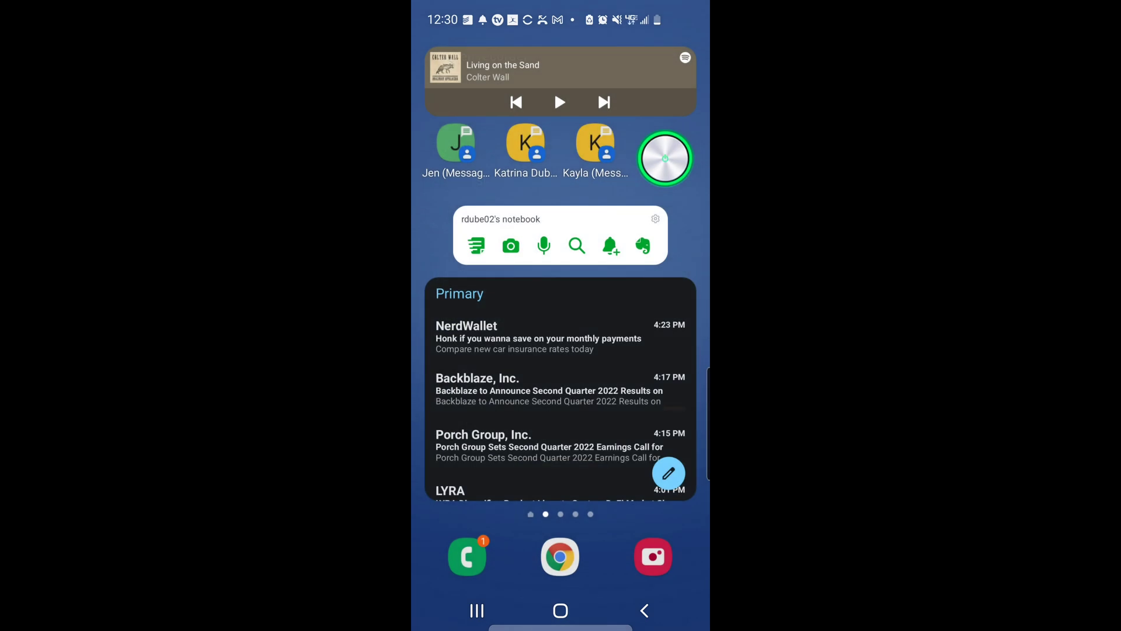
left_click_drag(561, 478, 561, 234)
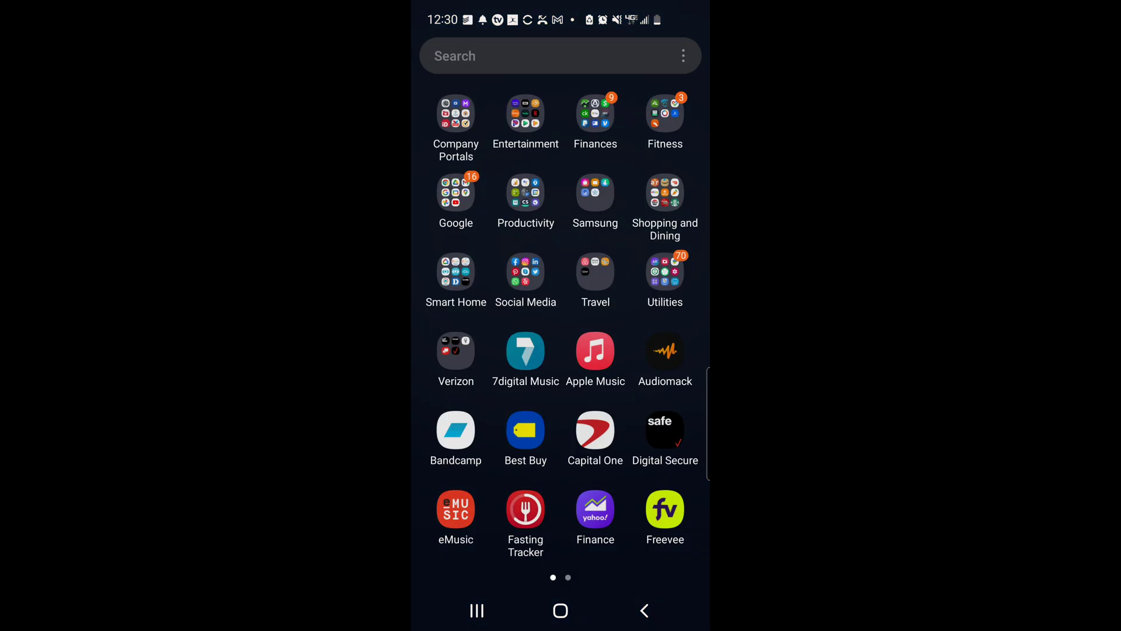
left_click(456, 55)
type("all")
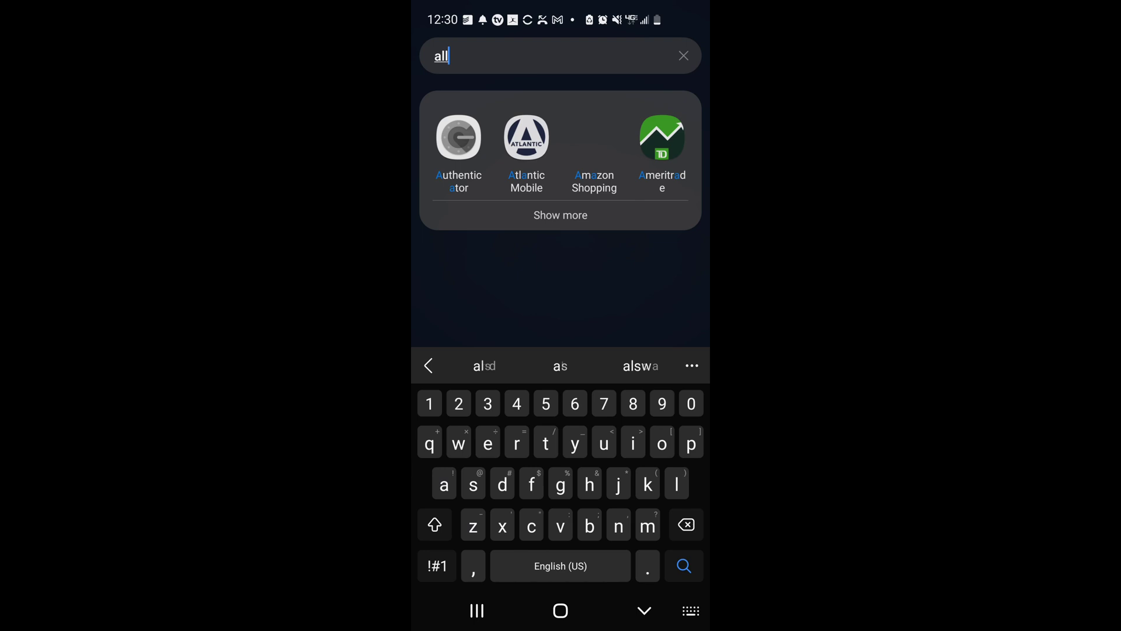
type("t")
left_click(459, 137)
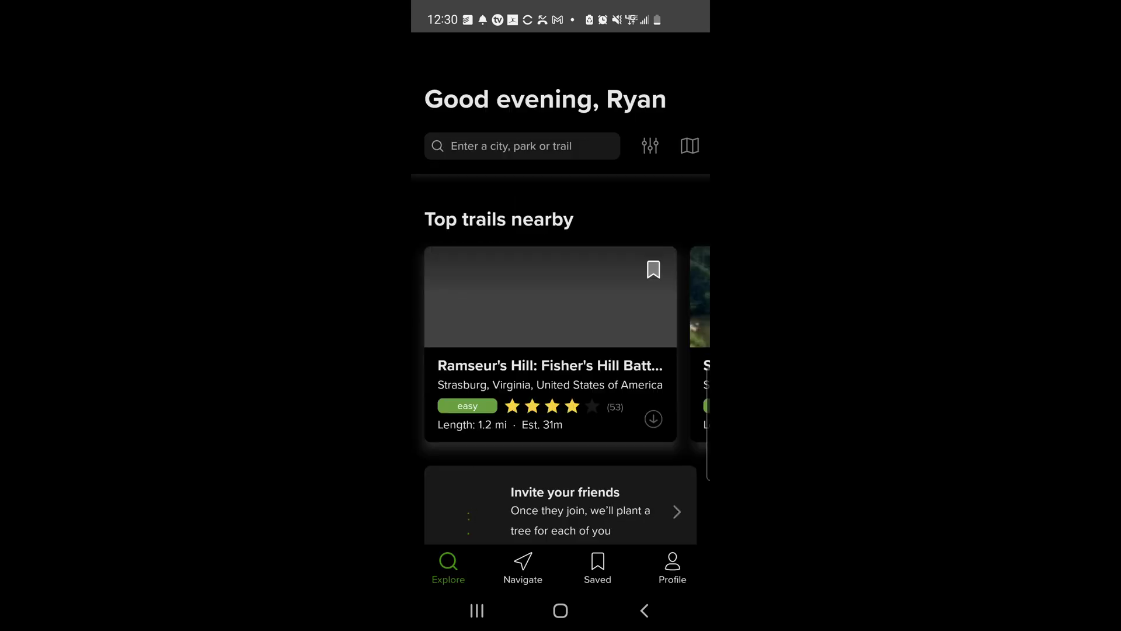
Step: Search for "bryson" and list the trails for Bryson City, North Carolina
left_click(522, 146)
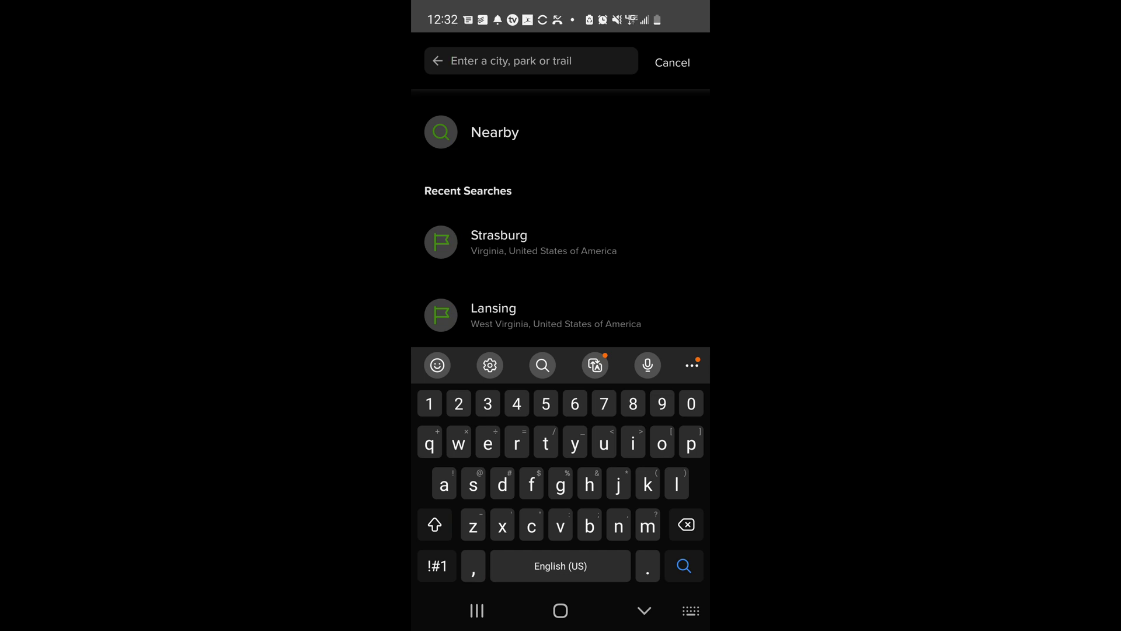
type("bryson")
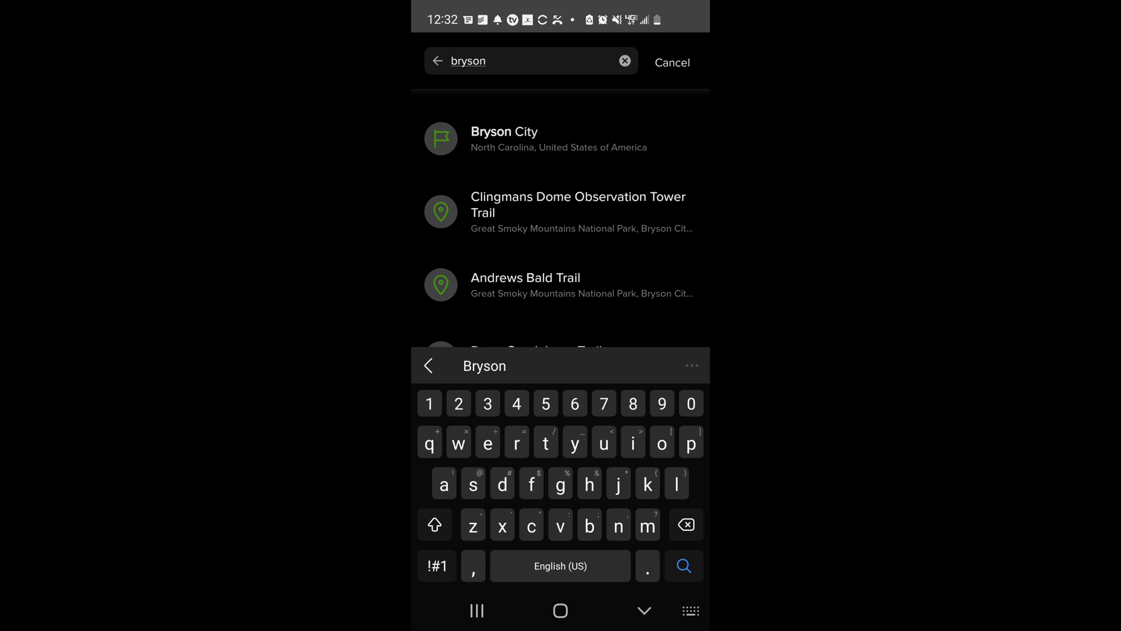
left_click(526, 138)
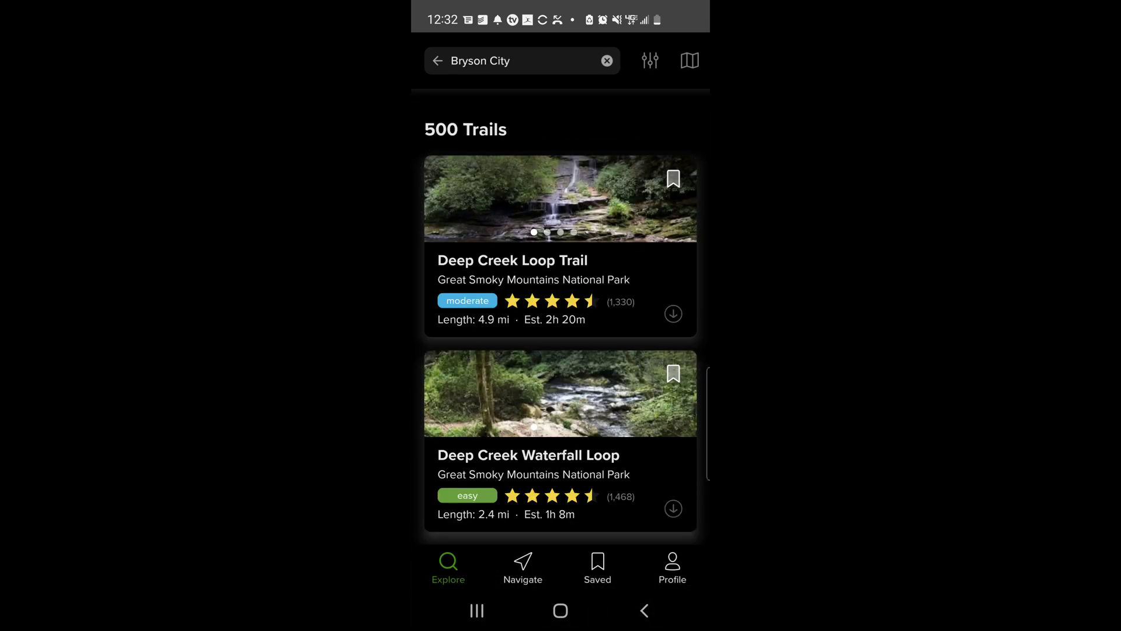
Step: Find the Lakeshore and Tunnel Bypass Trail Loop among the Bryson City trails and view its details down to the map preview
scroll(560, 315, "down", 7)
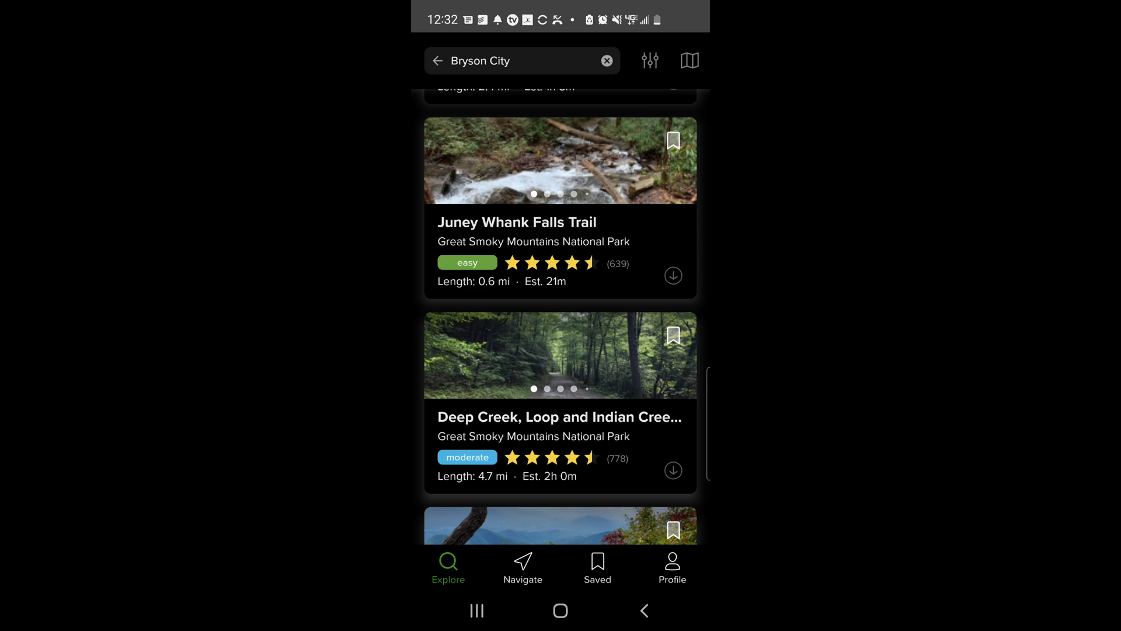
scroll(561, 316, "down", 9)
scroll(560, 315, "down", 4)
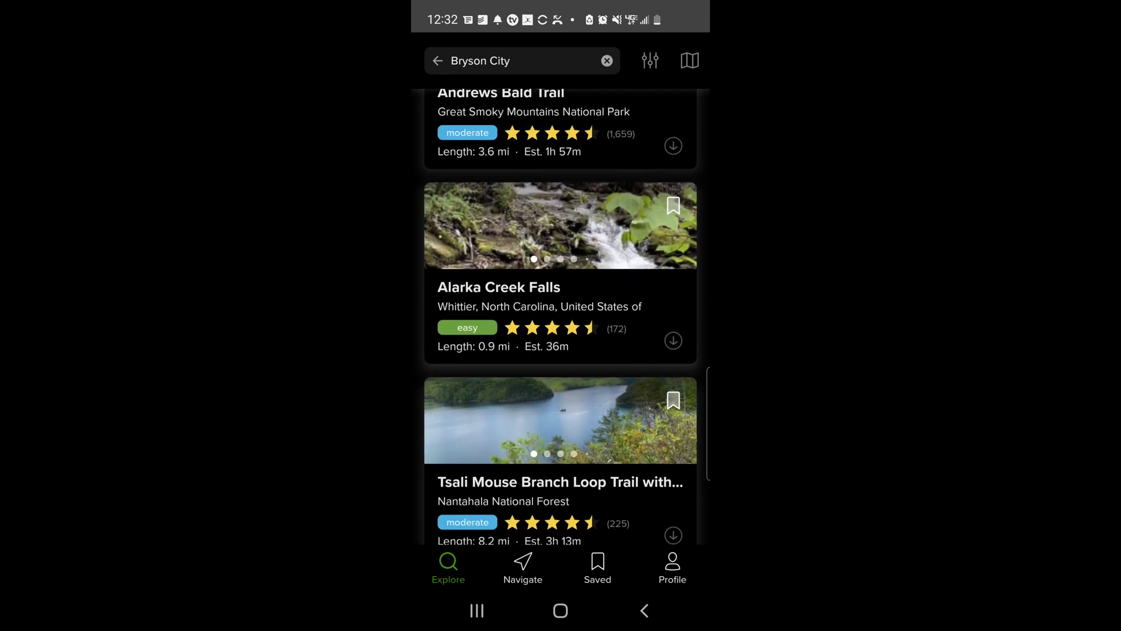
scroll(561, 316, "up", 3)
scroll(561, 316, "up", 2)
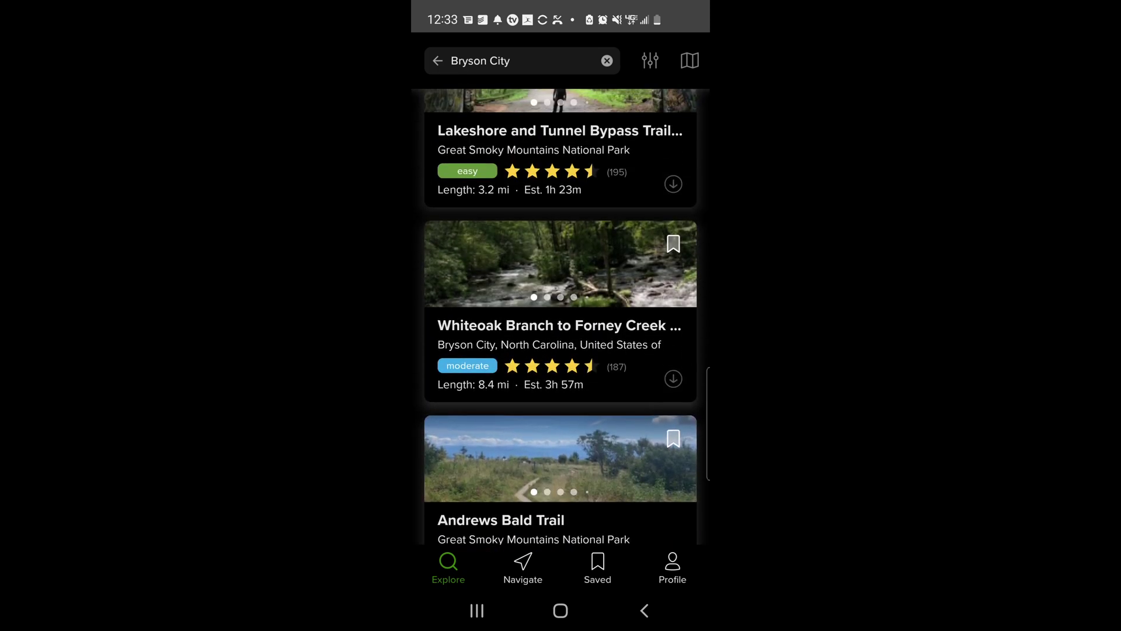
scroll(561, 315, "up", 2)
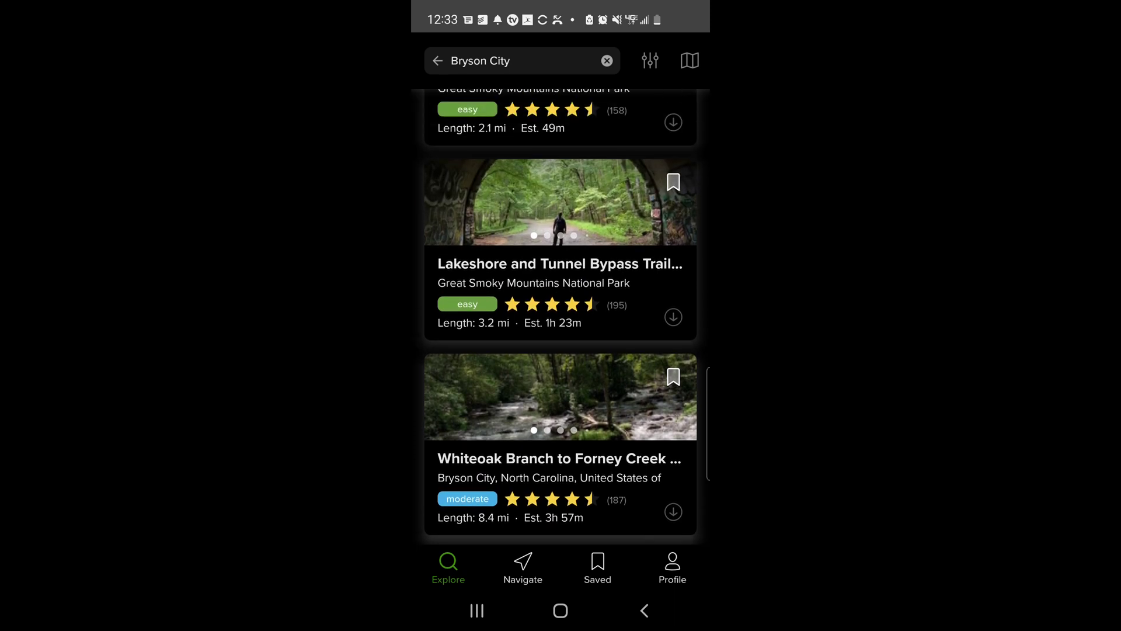
left_click(561, 263)
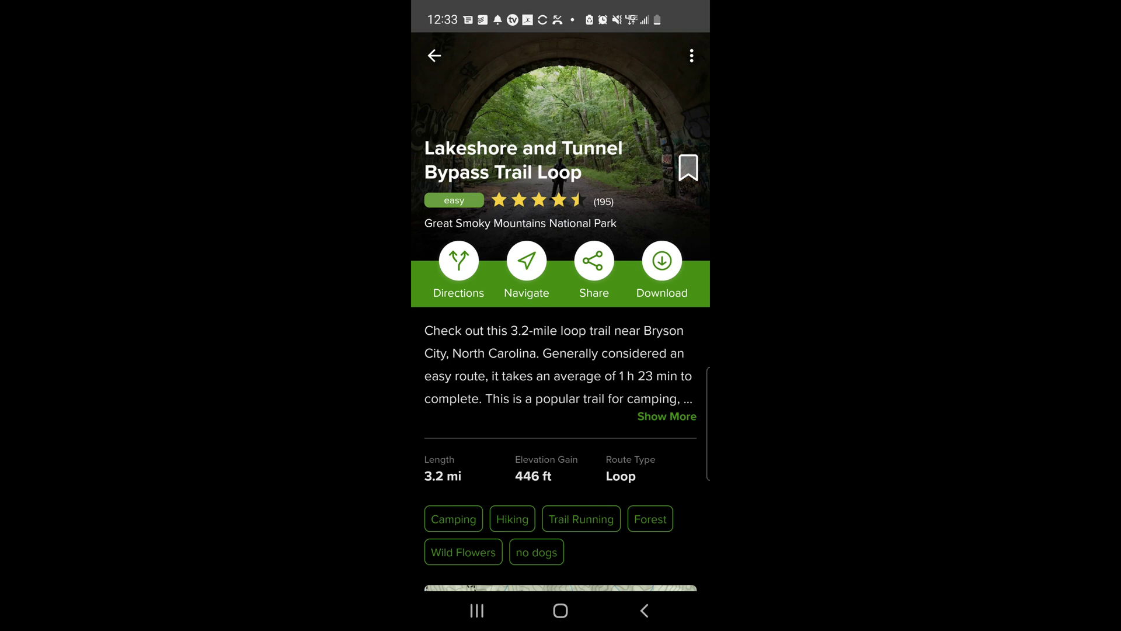
scroll(560, 351, "down", 5)
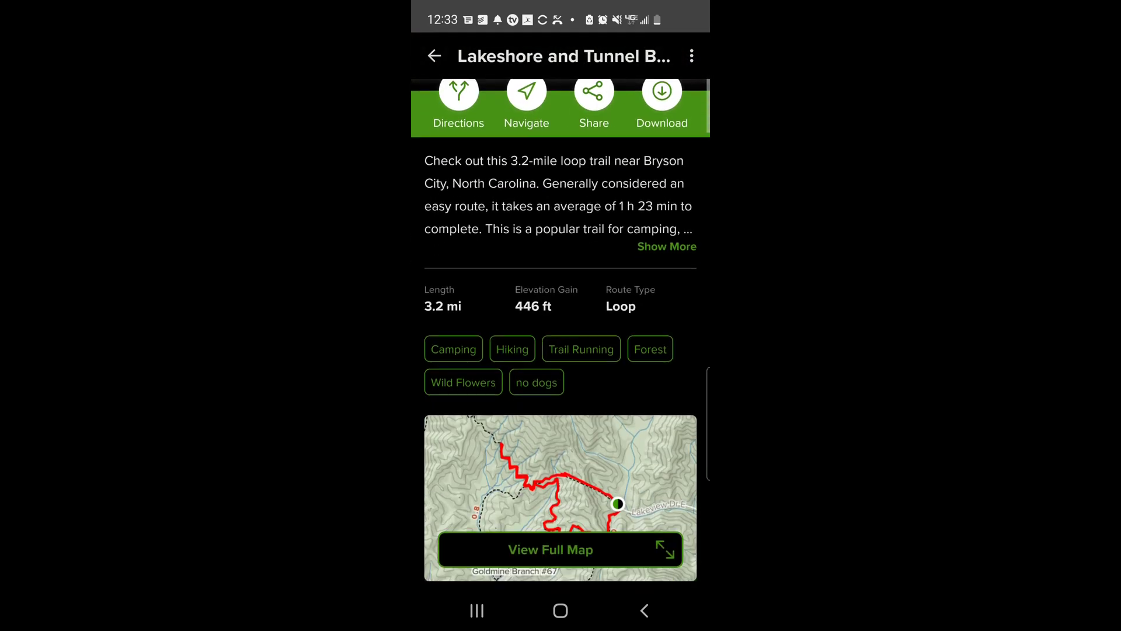